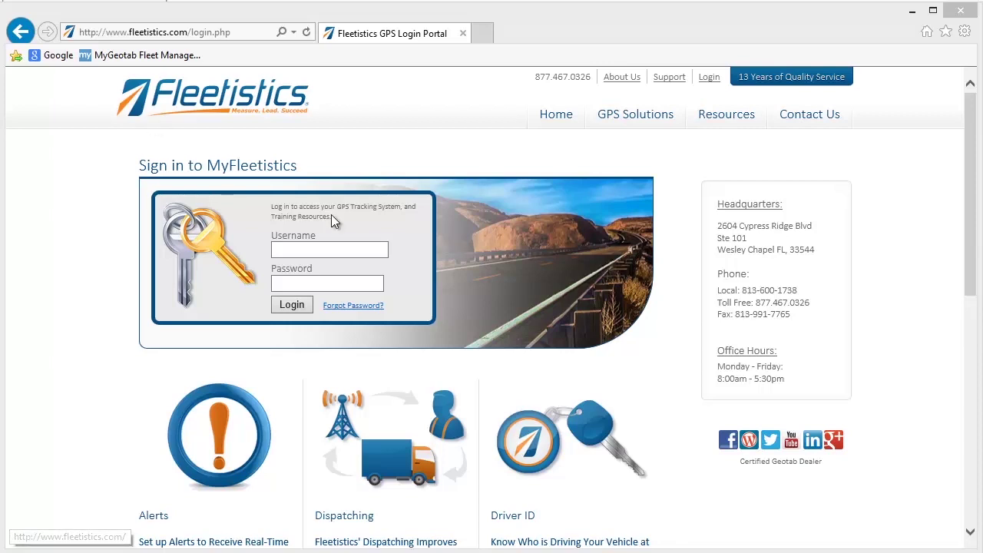
Log into MyFleetistics with the saved username and open the MyGeotab dashboard.
click(323, 247)
click(323, 247)
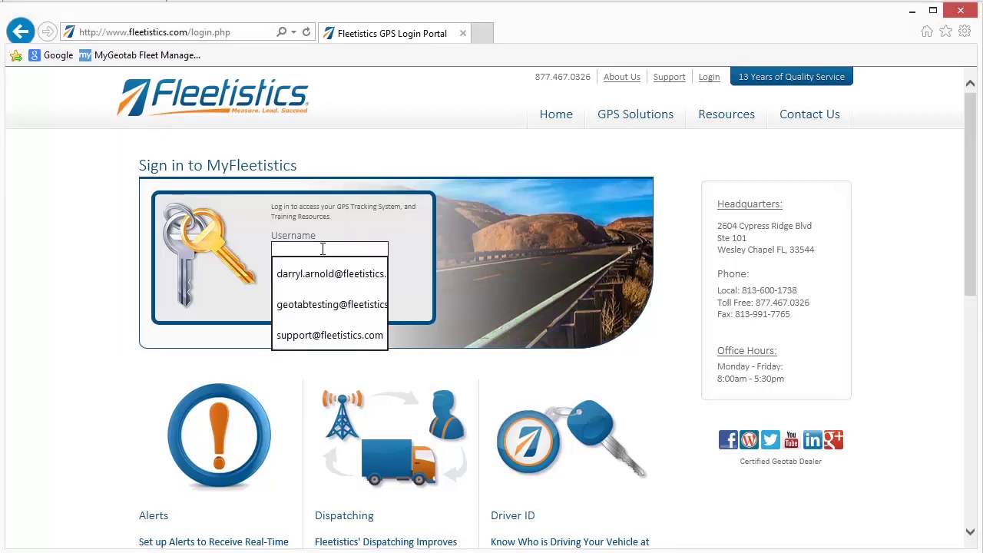
click(332, 273)
click(287, 304)
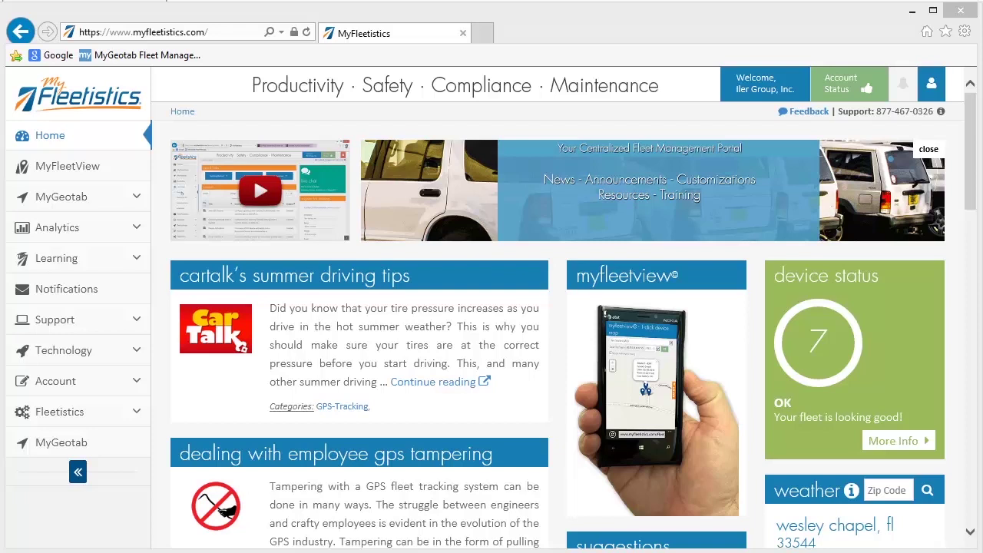
click(58, 443)
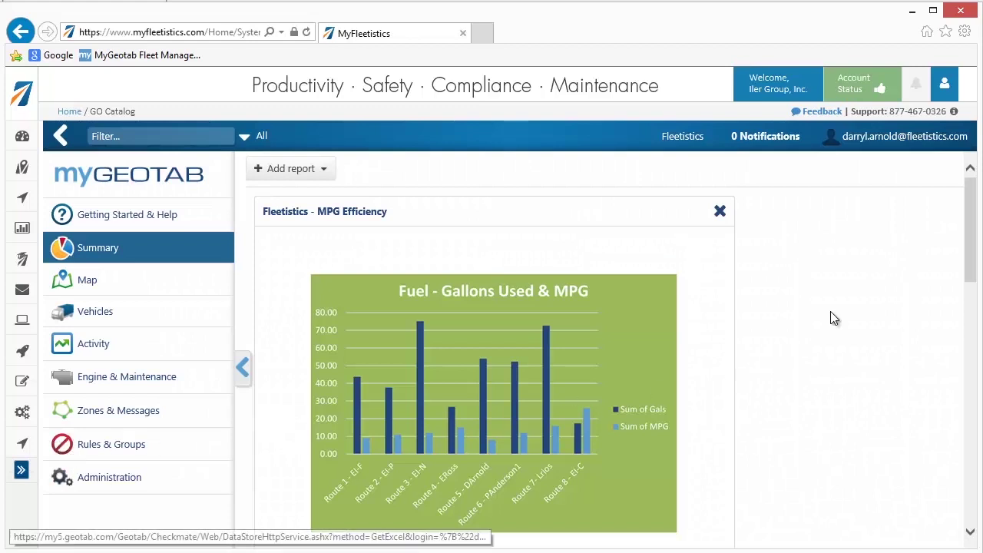
In the account's Options, keep US measurements and set the date format to MM/dd/yy.
click(908, 142)
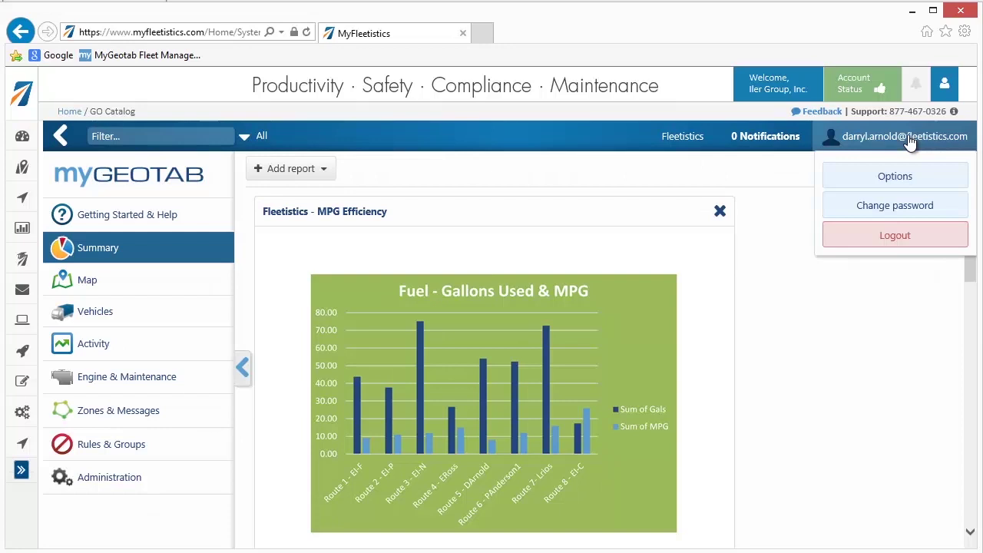
click(908, 179)
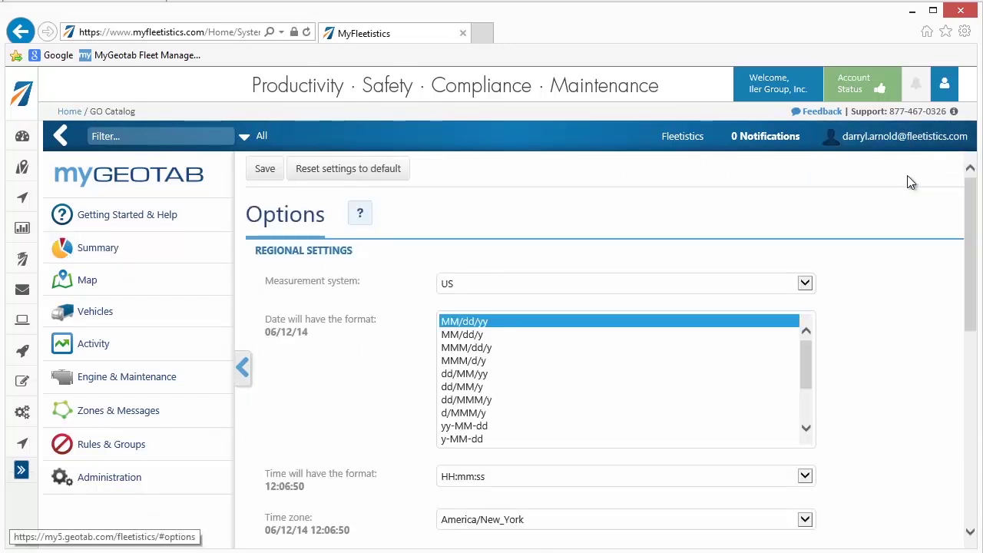
click(804, 283)
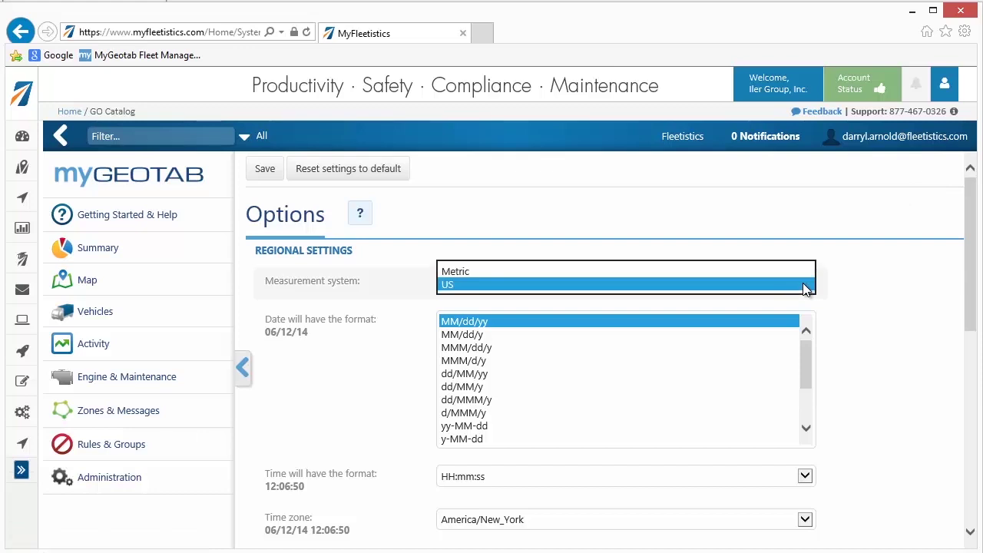
click(794, 285)
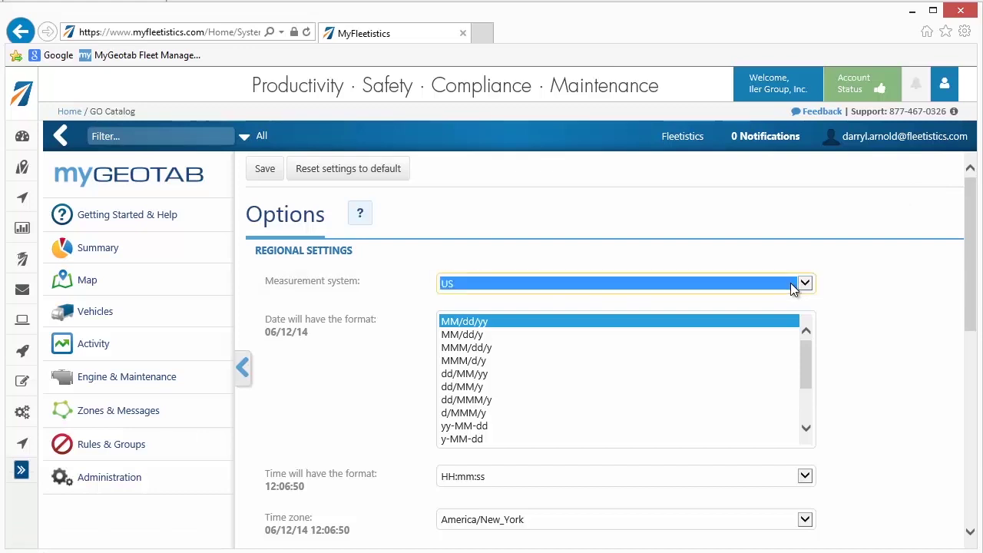
click(635, 370)
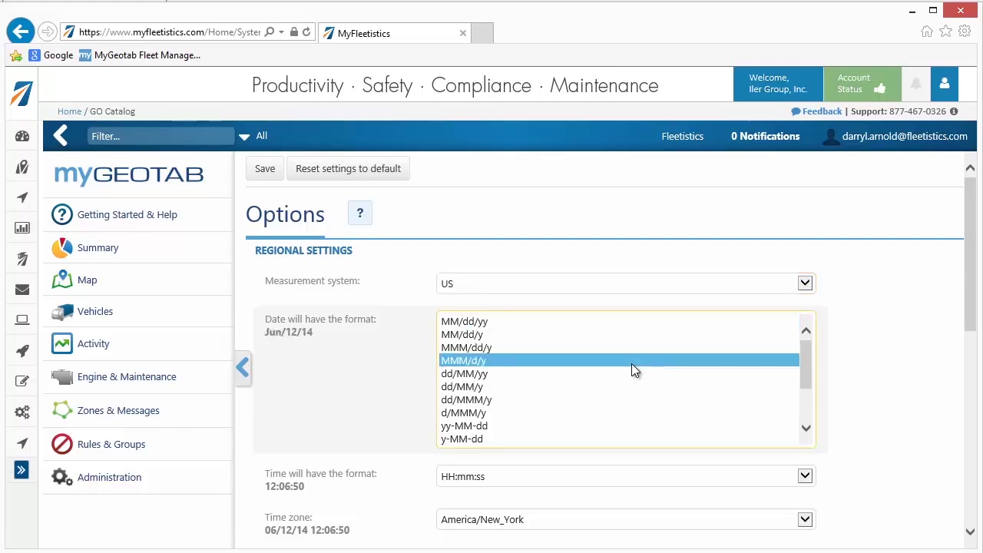
click(491, 322)
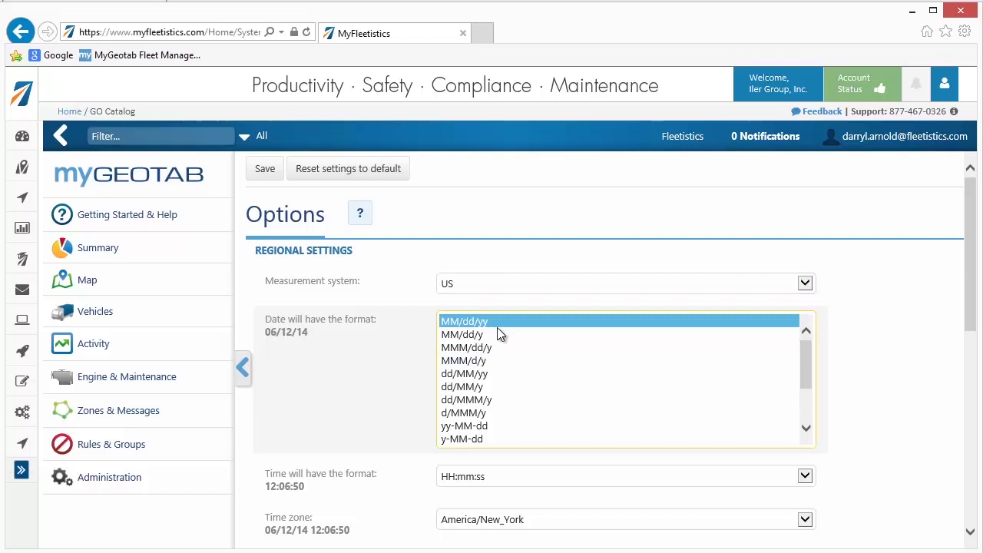
scroll(872, 407, down, 3)
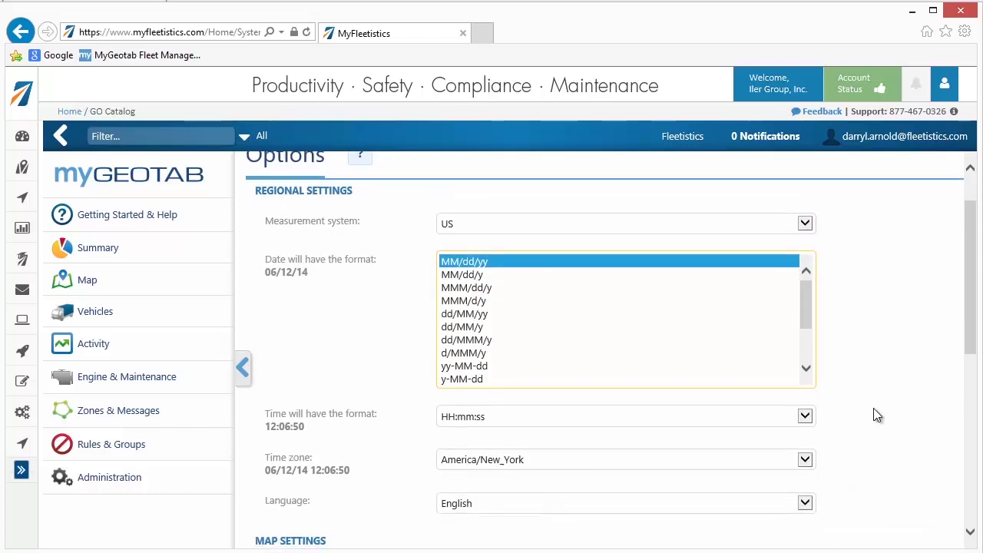
Keep HH:mm:ss time and America/New_York time zone, then save the options.
click(804, 357)
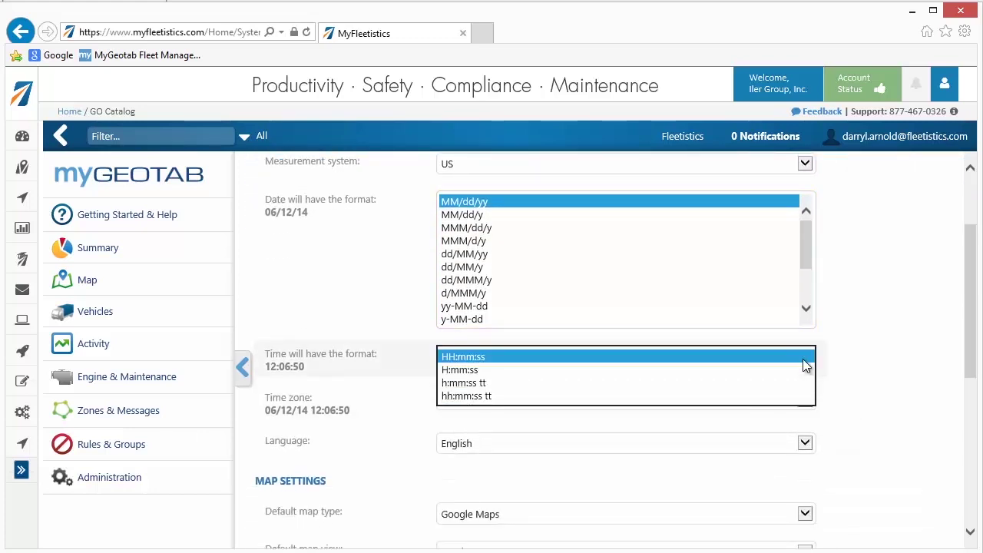
click(808, 363)
click(805, 400)
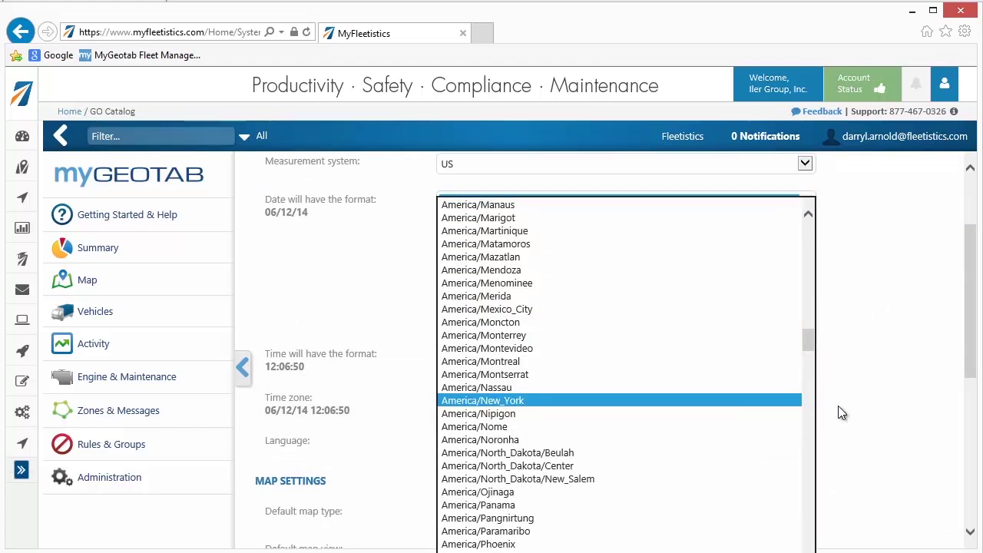
click(838, 405)
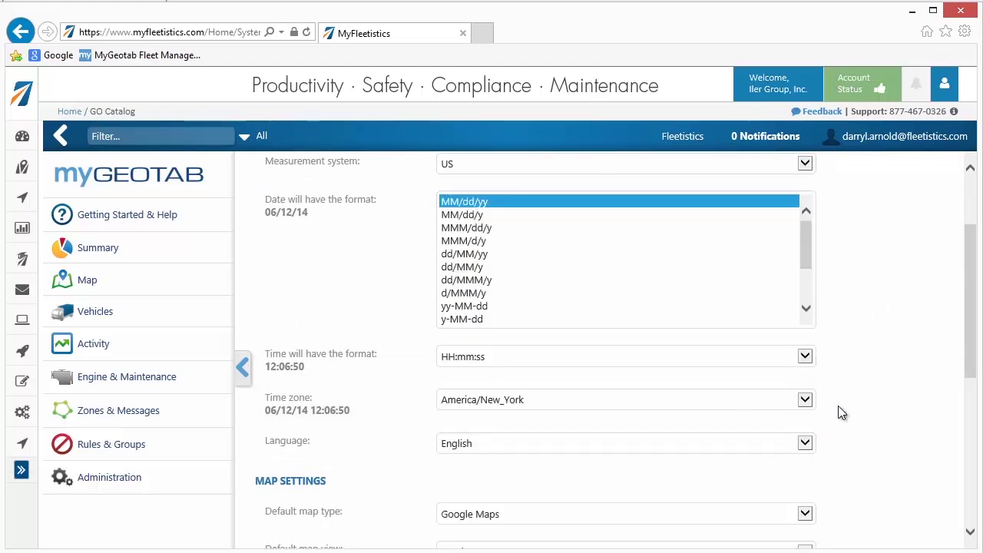
scroll(839, 407, up, 3)
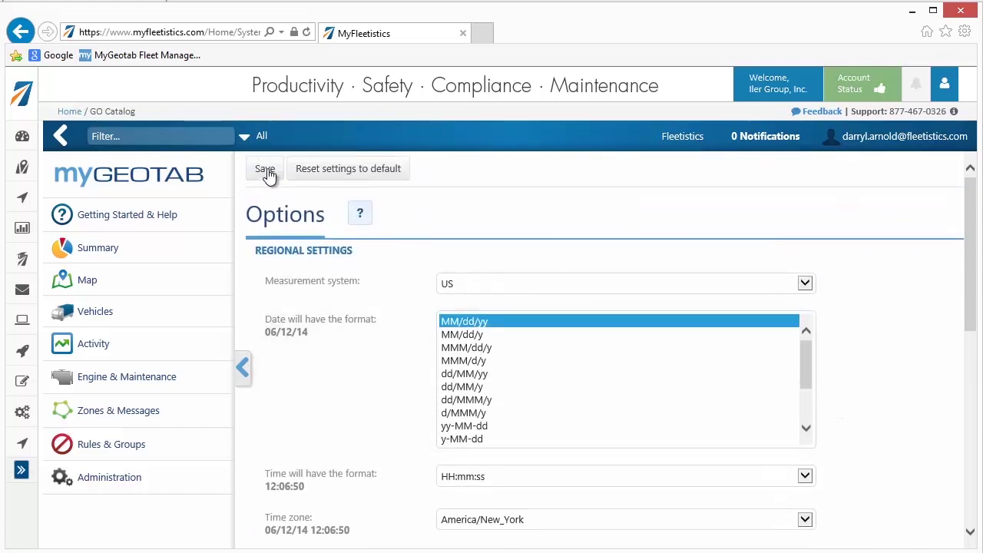
click(265, 169)
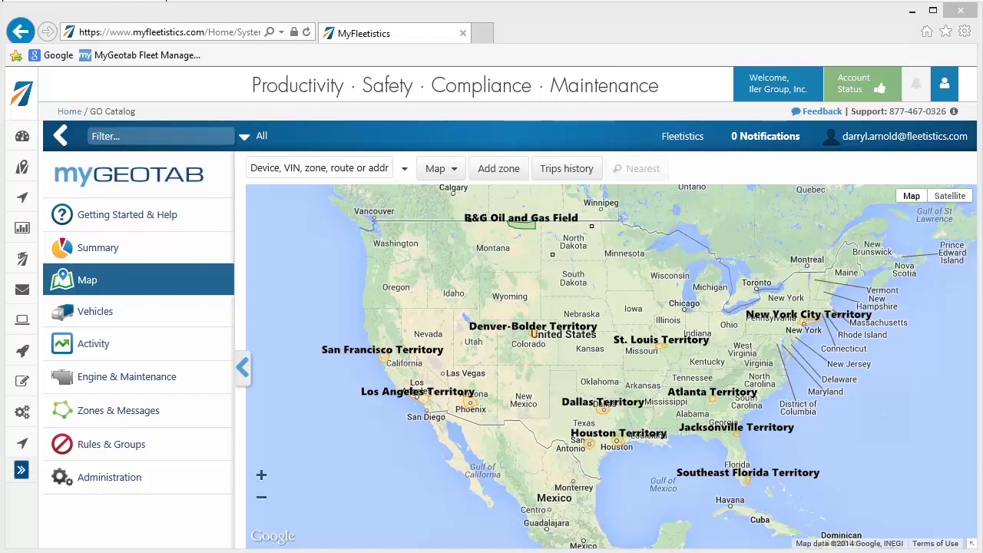
Look at the Groups Tree, then read the Groups section of the Geotab Product Guide.
click(146, 455)
click(138, 540)
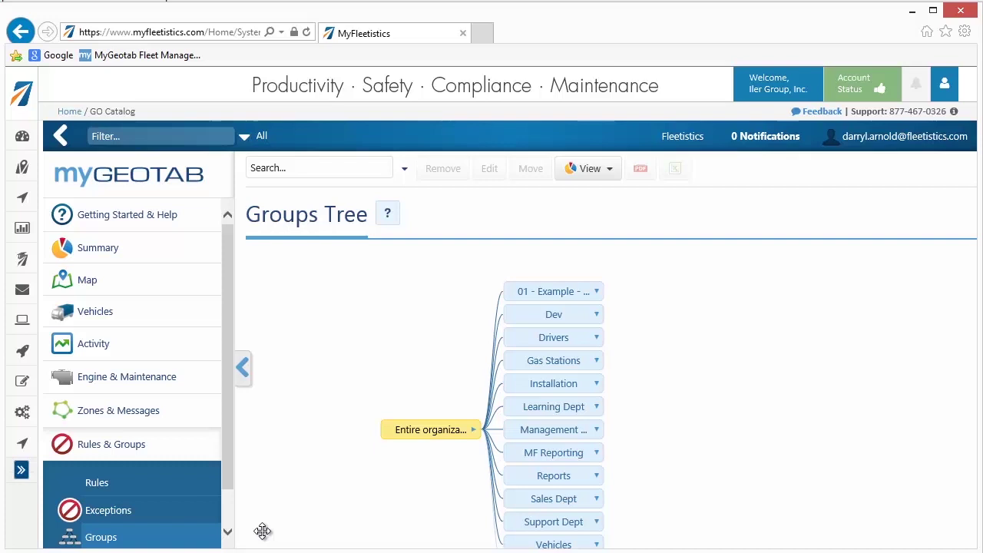
click(130, 220)
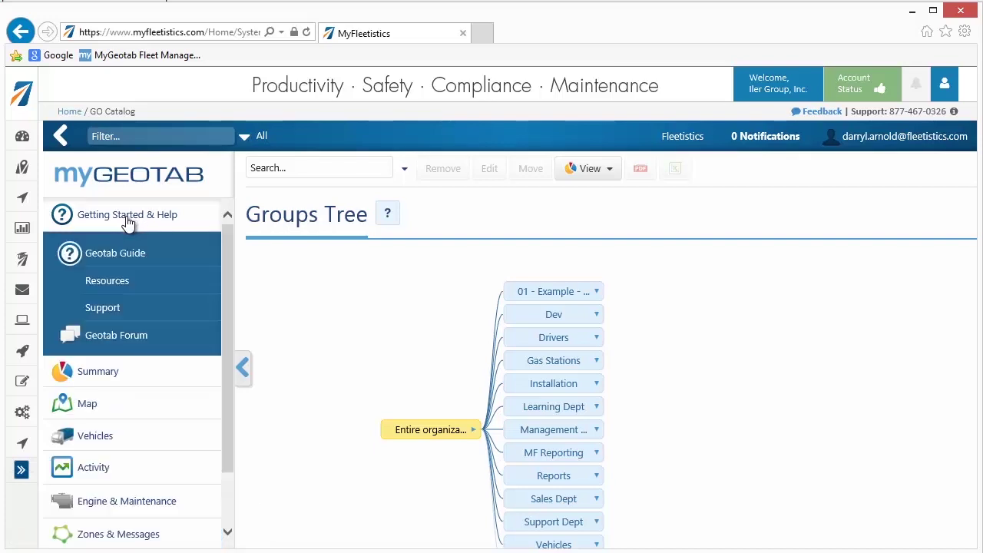
click(130, 258)
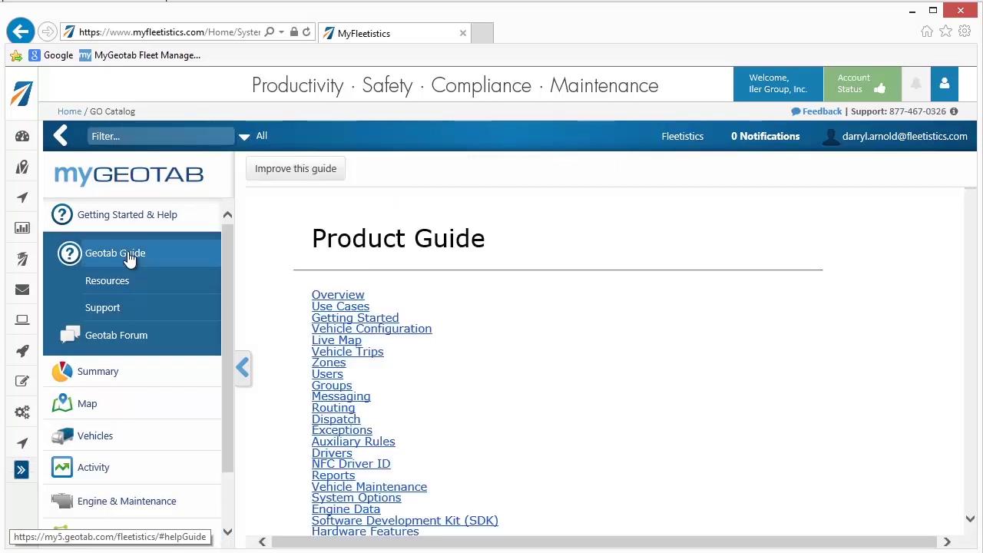
click(342, 389)
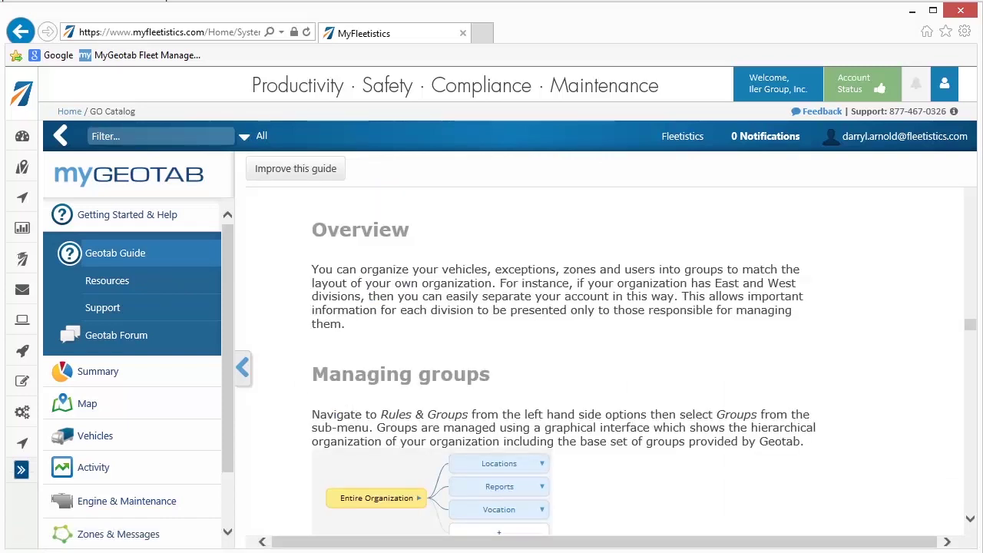
Return to the map and open the Groups Tree under Rules & Groups.
click(86, 403)
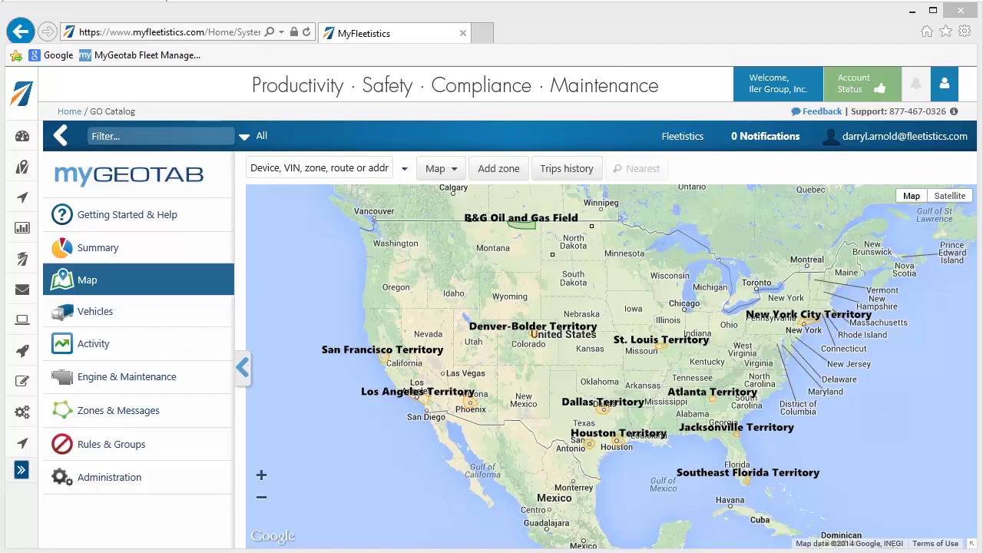
click(121, 443)
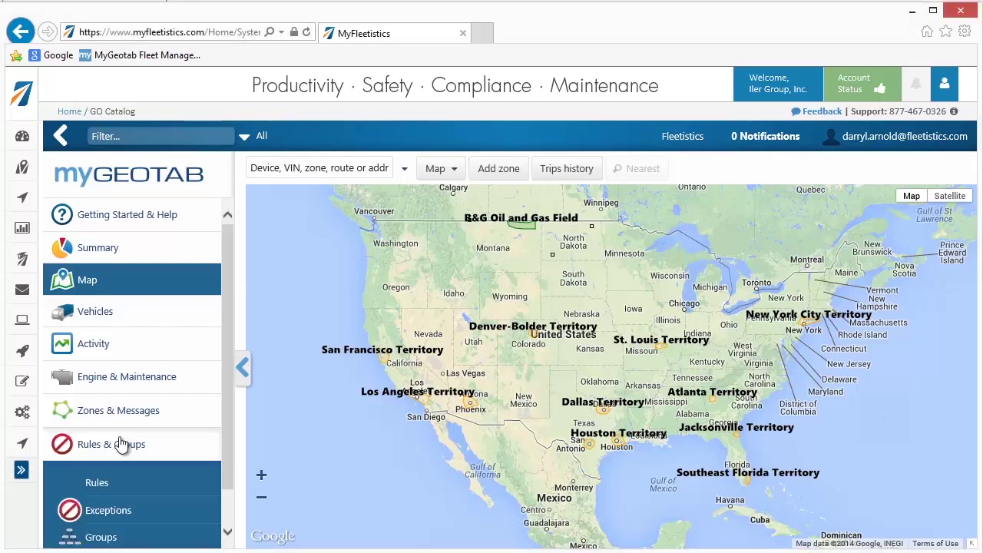
click(127, 537)
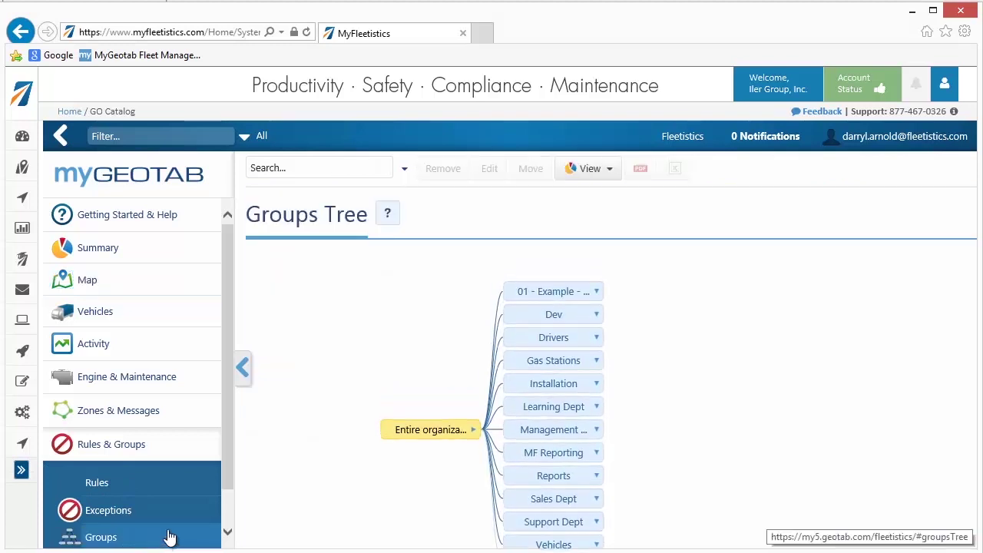
Add a 'New Group' subgroup under Entire organization with green colour 008000 and save it.
drag(323, 493, 321, 454)
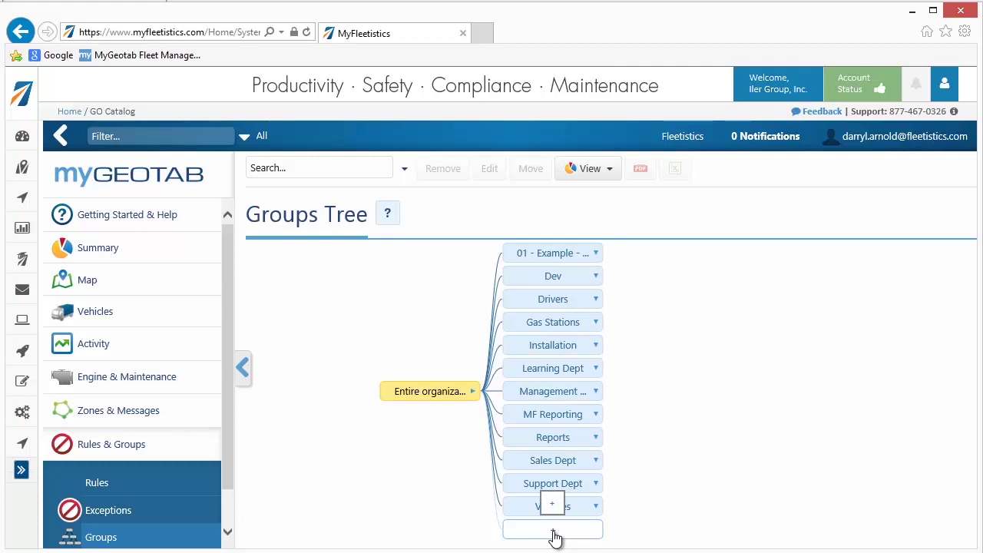
click(552, 530)
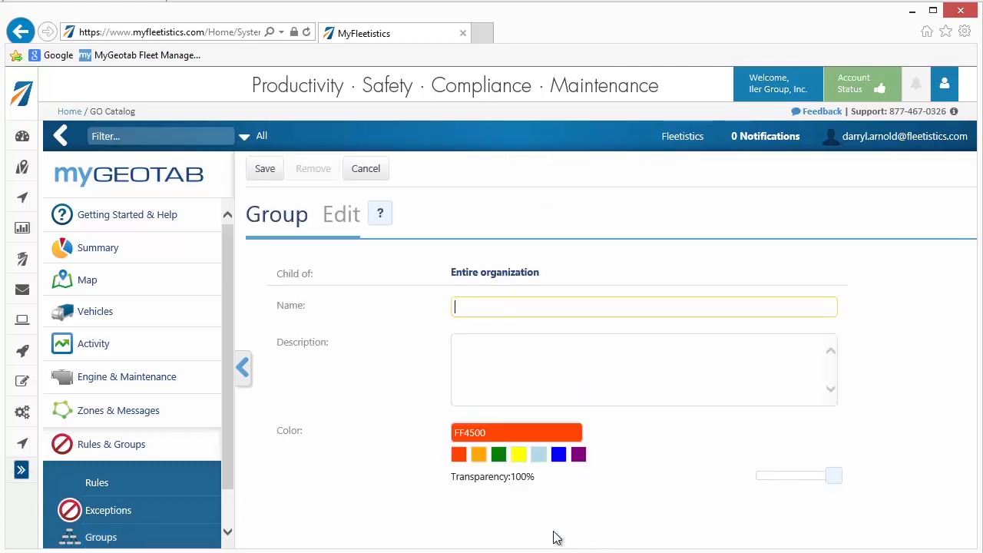
text(New Group)
click(512, 385)
text(New Group)
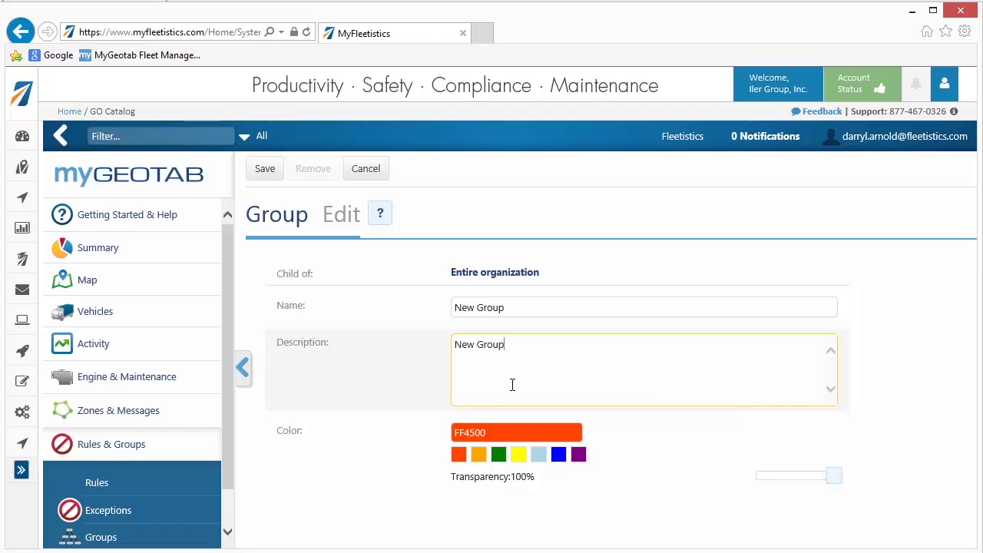
click(498, 456)
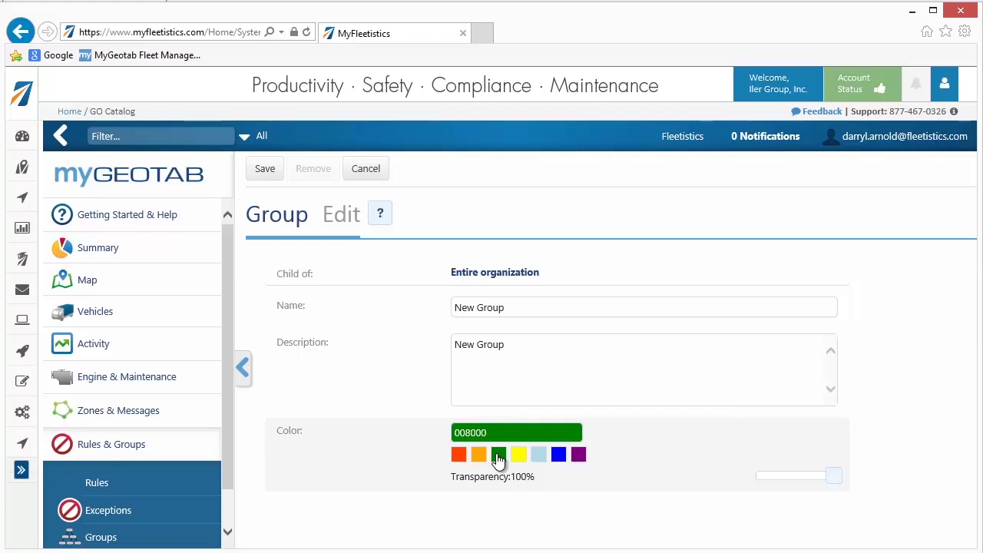
click(264, 171)
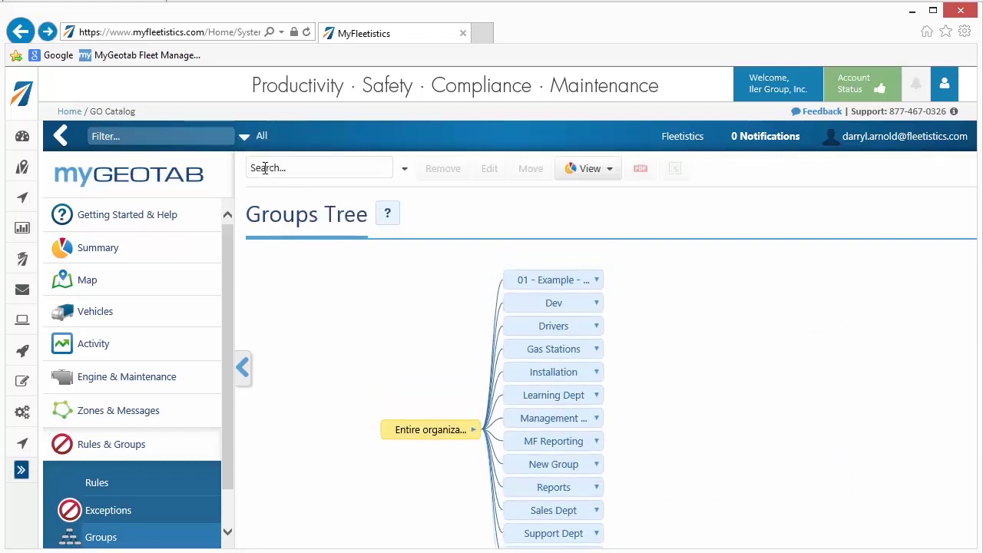
Open the Route 5 vehicle's Device Edit page from the Vehicles list and review its details.
drag(334, 439, 348, 375)
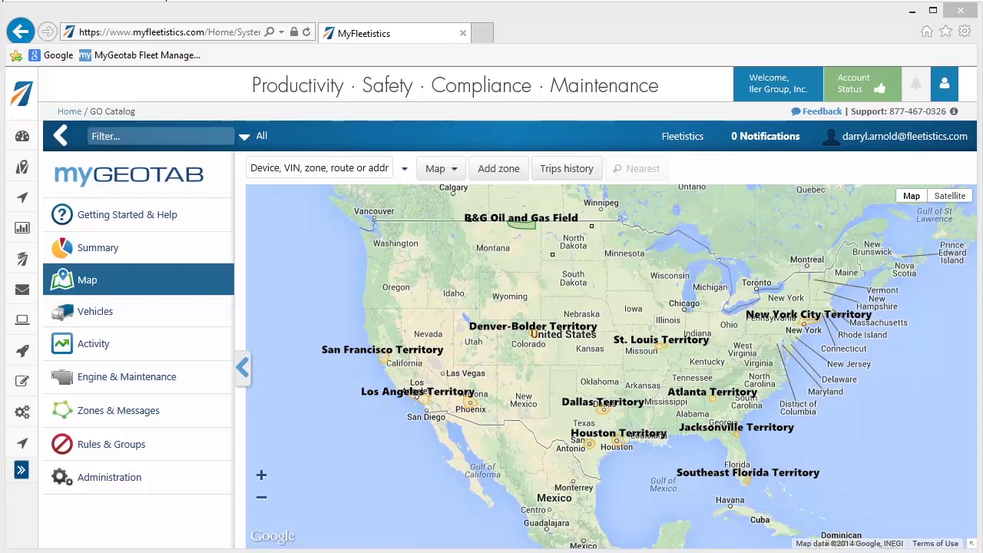
click(99, 320)
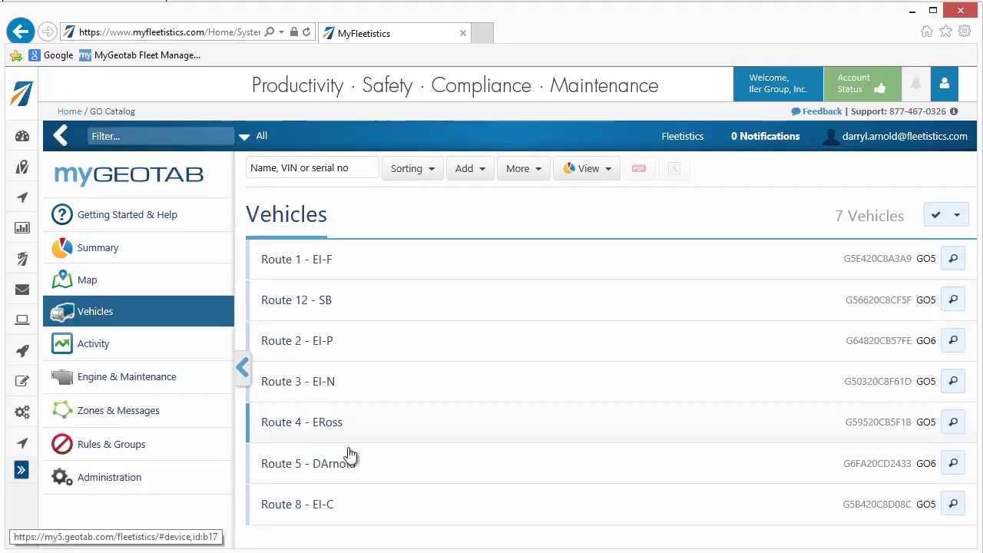
mouse_move(423, 471)
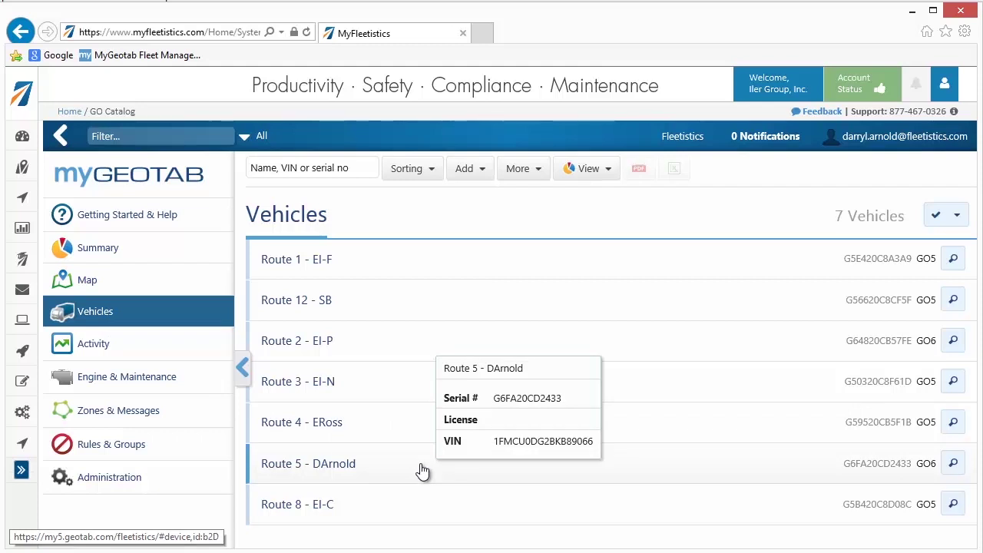
click(422, 470)
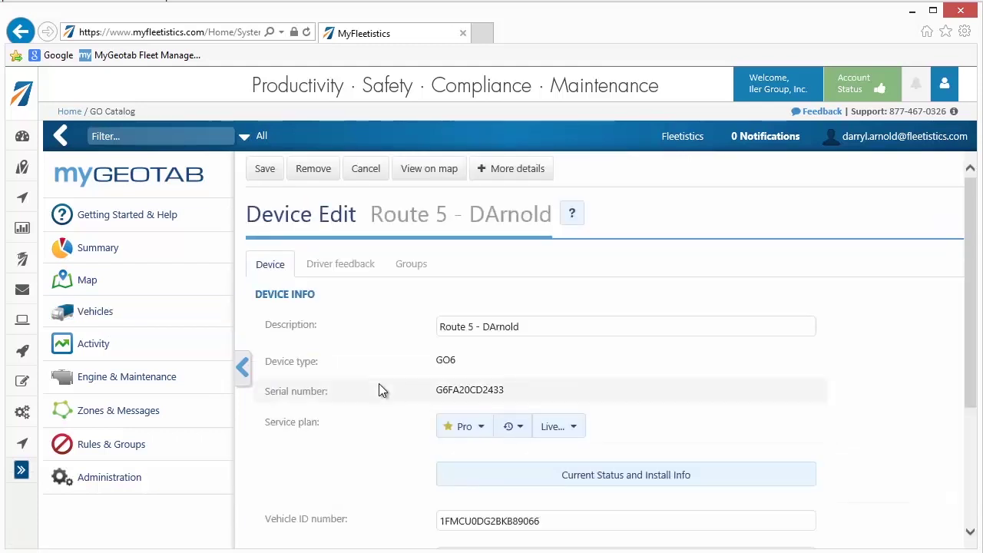
drag(524, 331, 417, 339)
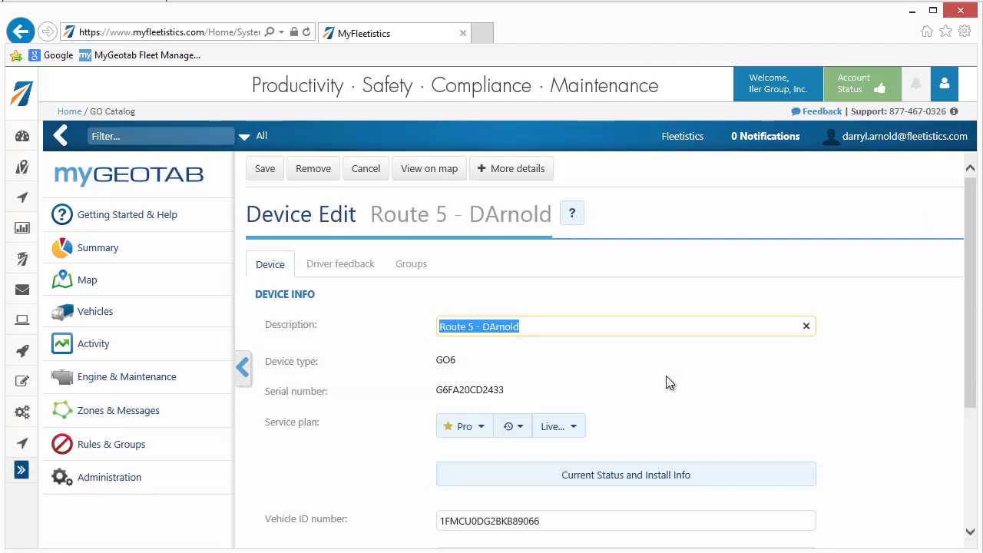
scroll(667, 377, down, 3)
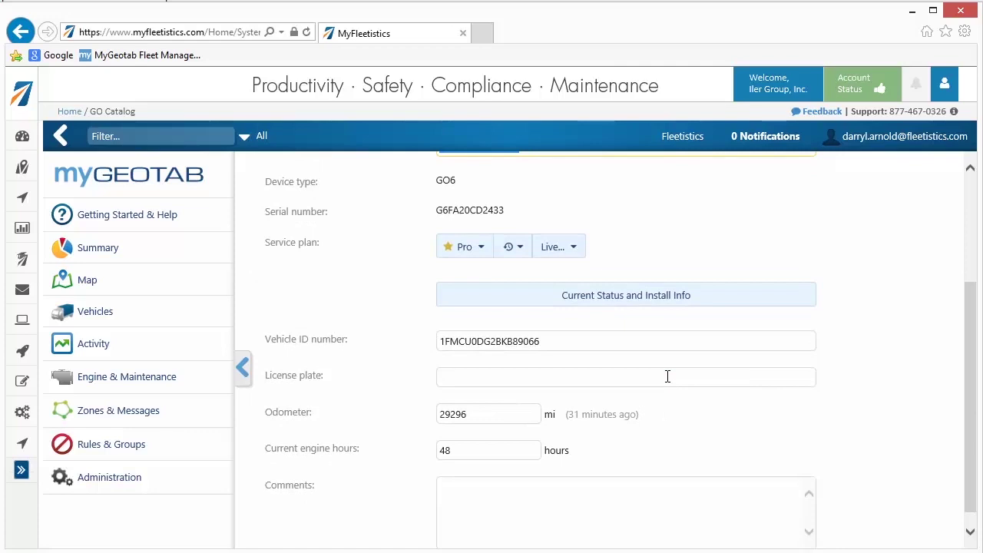
scroll(665, 375, up, 3)
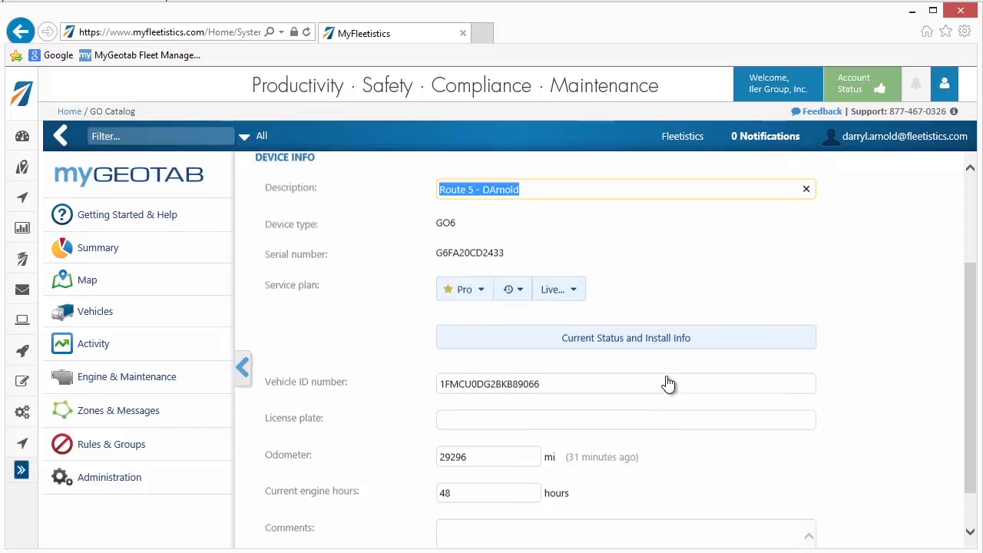
Save Route 5's settings with its groups unchanged, then go back to the live map.
click(405, 266)
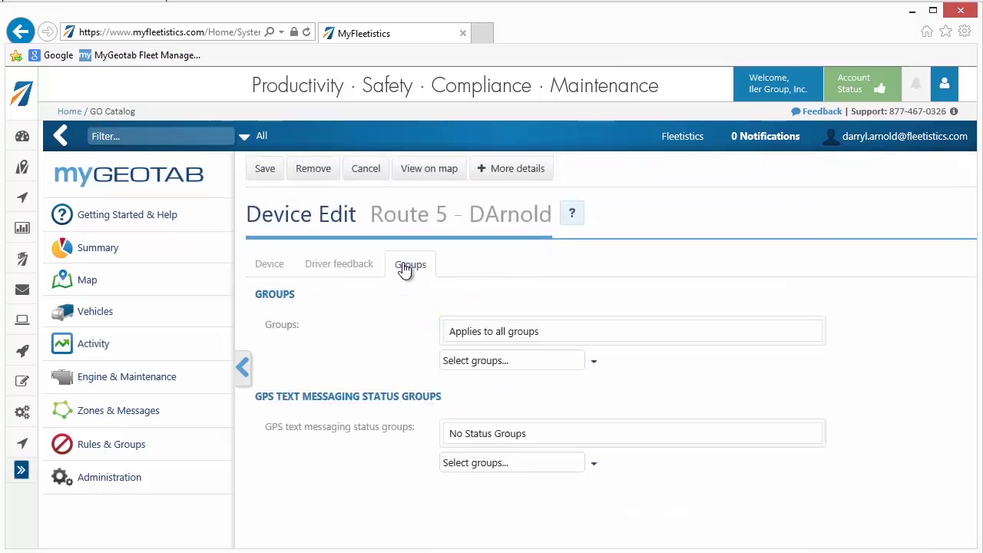
click(592, 364)
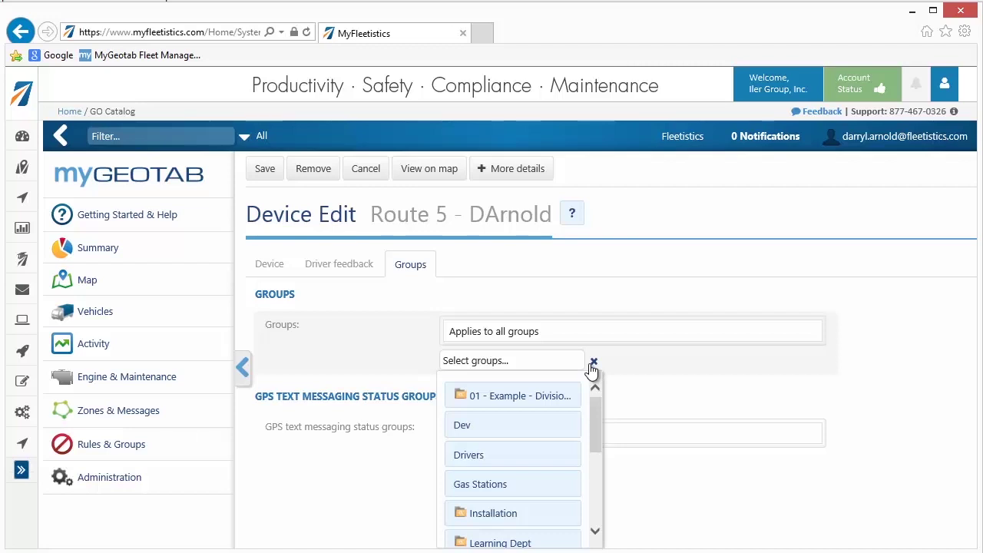
click(511, 261)
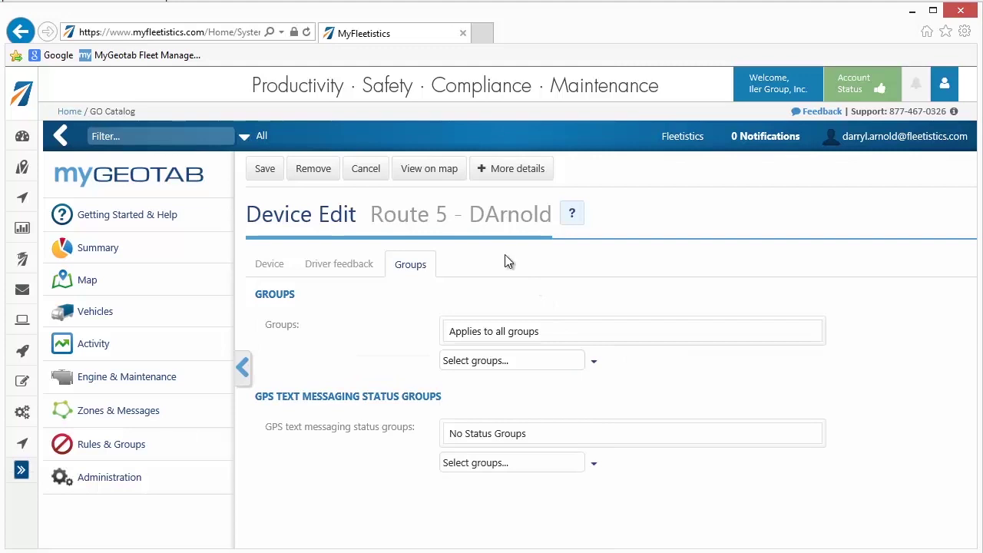
click(262, 175)
click(87, 280)
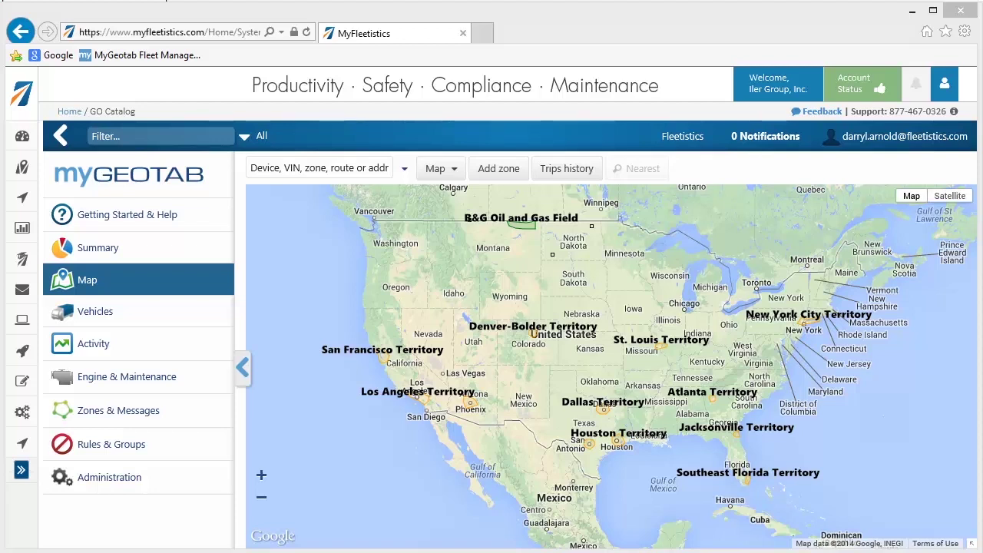
click(121, 478)
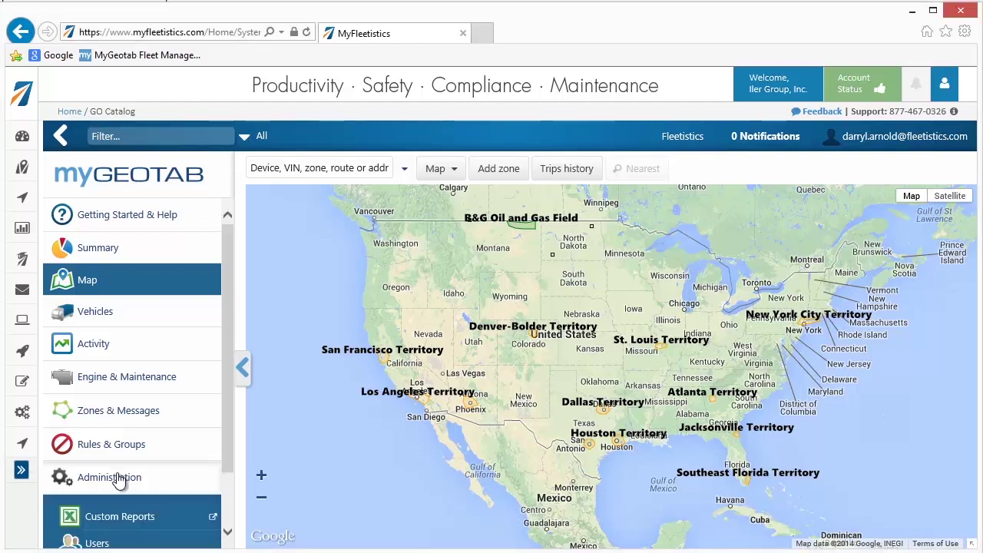
Add a new user from Administration > Users with Default user security clearance and save.
click(110, 542)
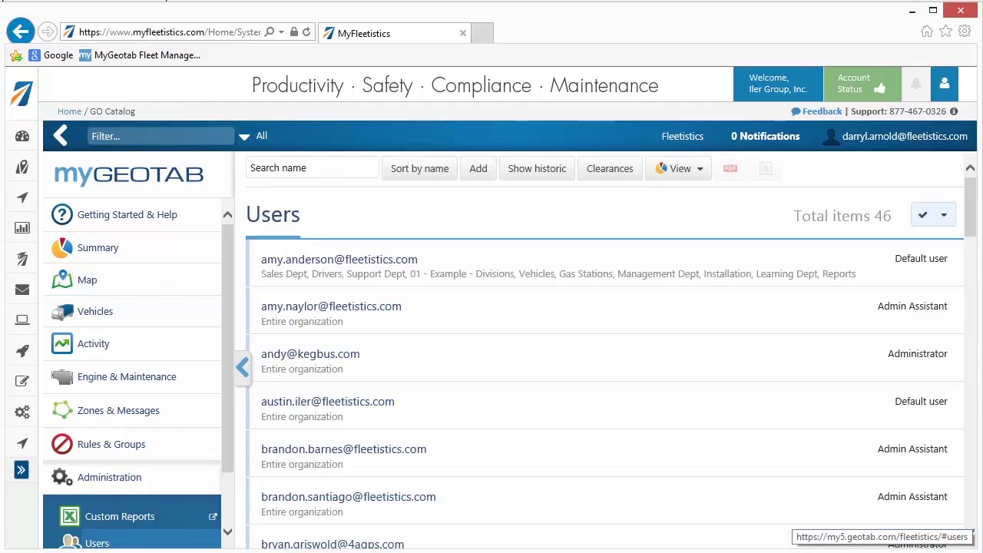
click(482, 168)
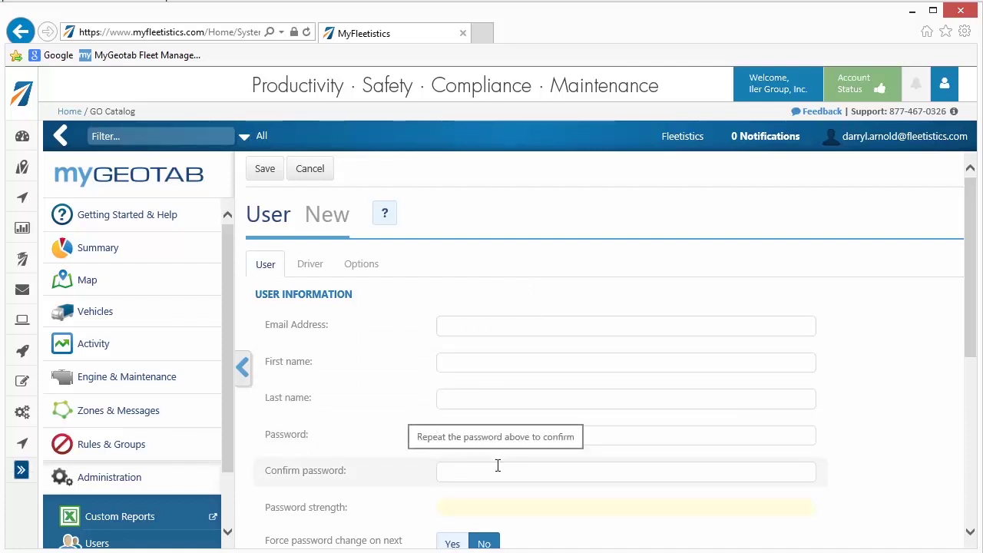
scroll(497, 465, down, 3)
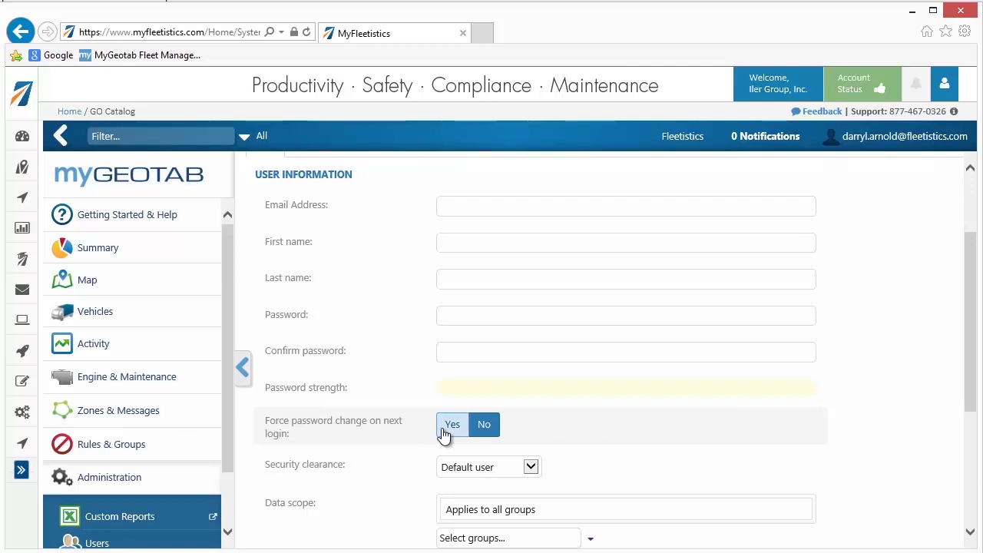
click(529, 467)
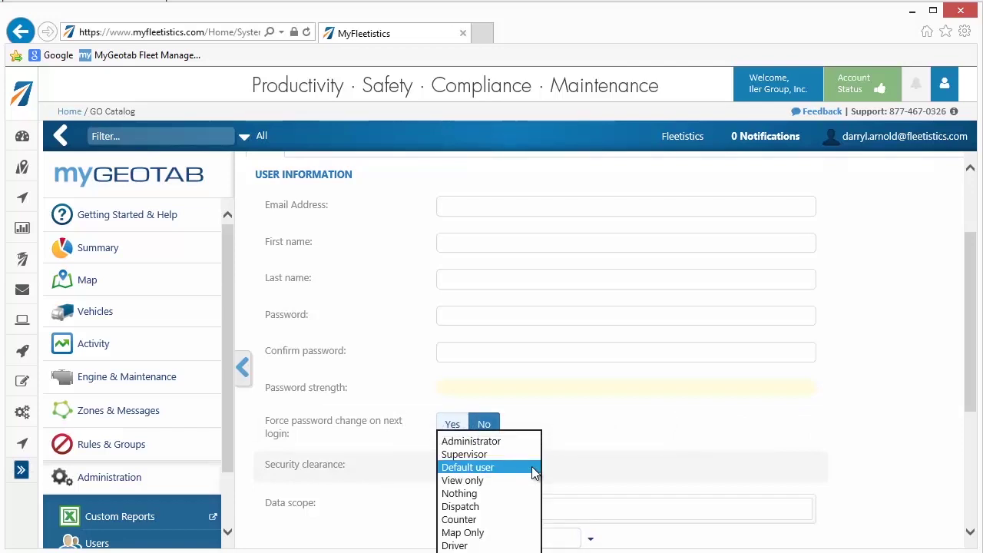
click(609, 427)
scroll(609, 428, up, 3)
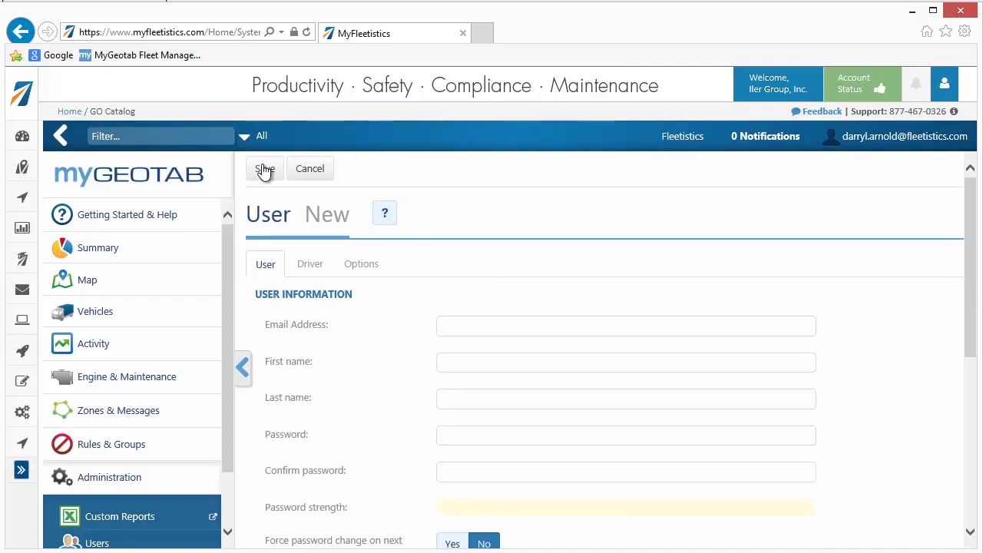
click(265, 171)
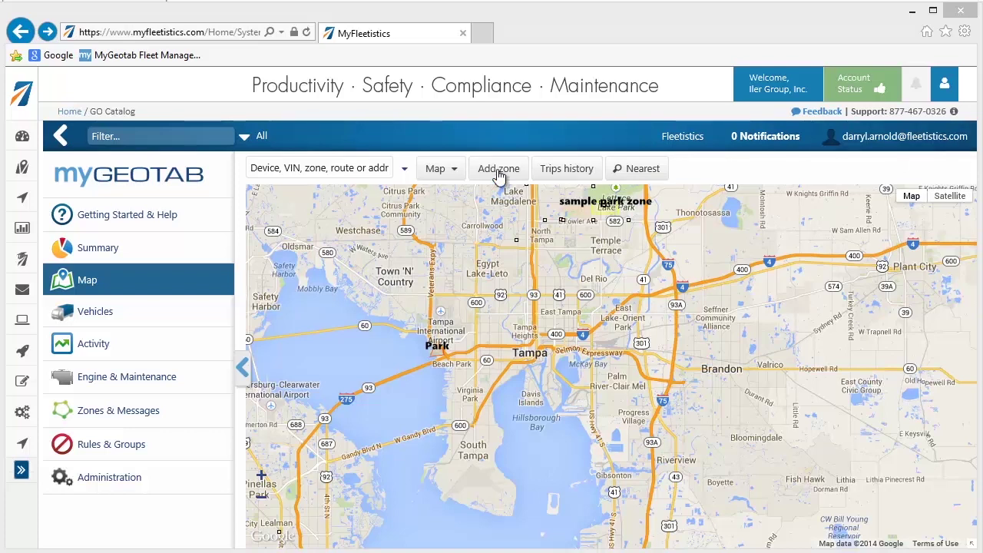
click(325, 165)
text(902 )
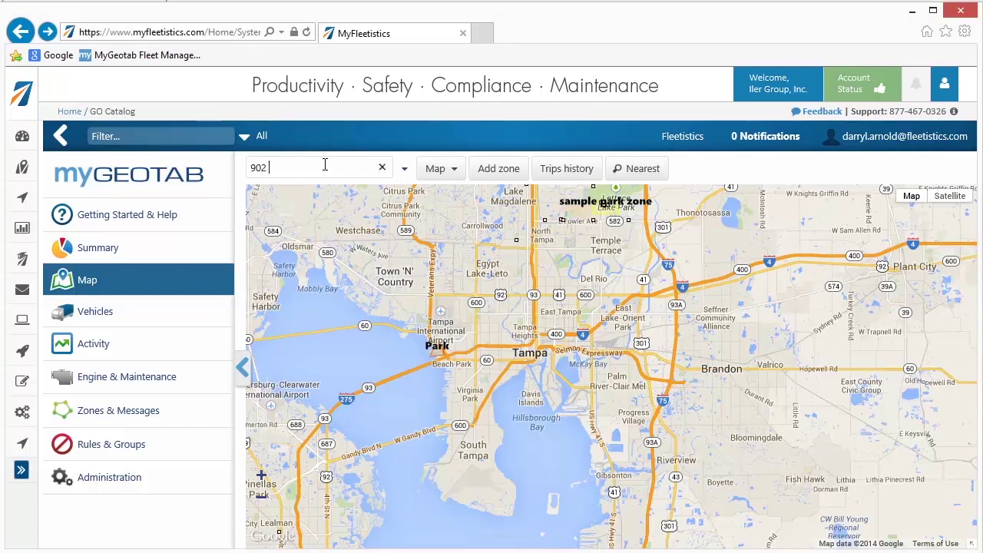
text(woodcliff ave)
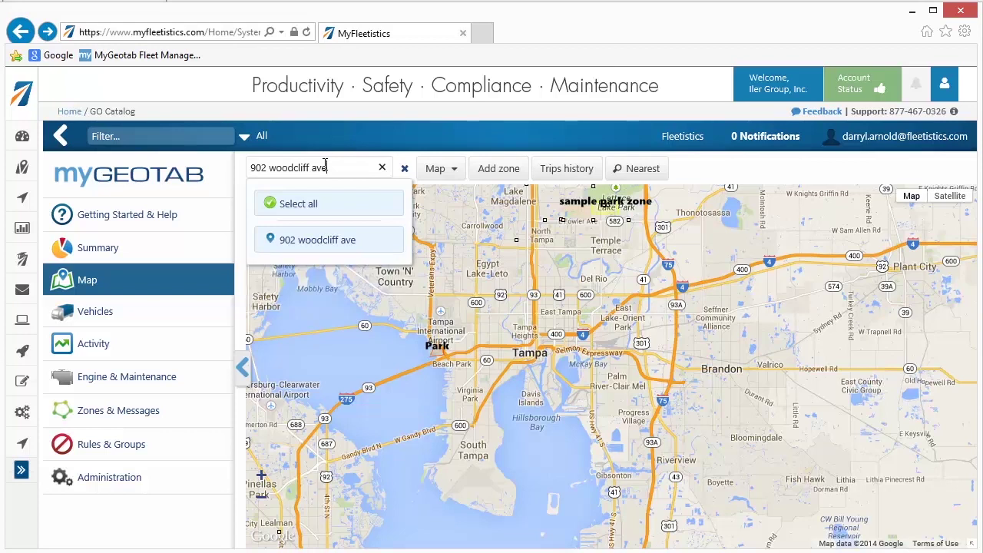
click(326, 243)
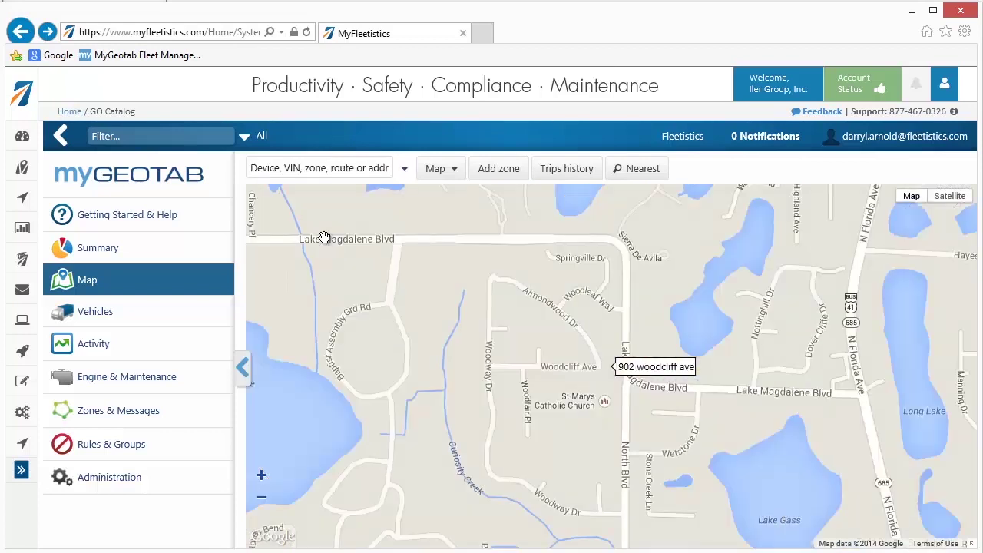
click(958, 199)
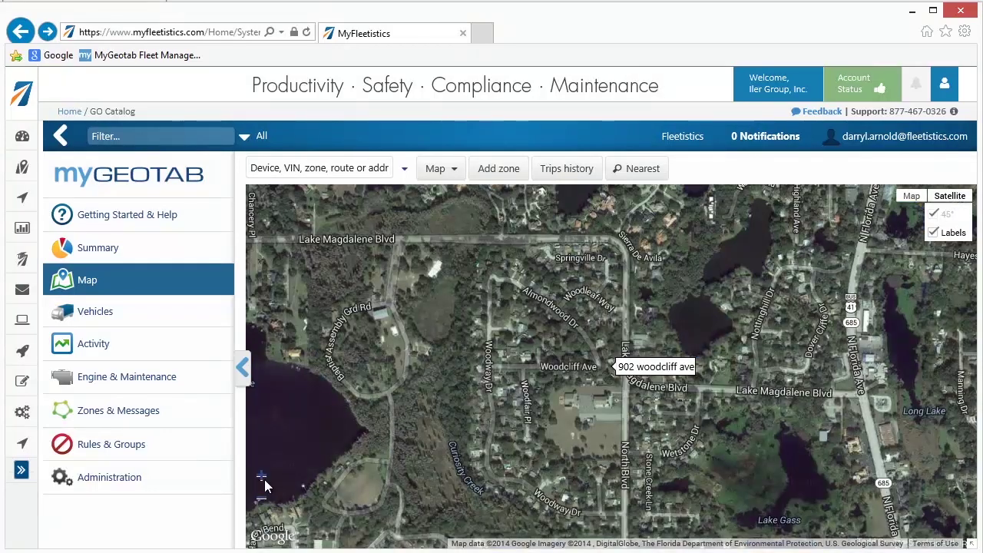
click(262, 477)
click(262, 478)
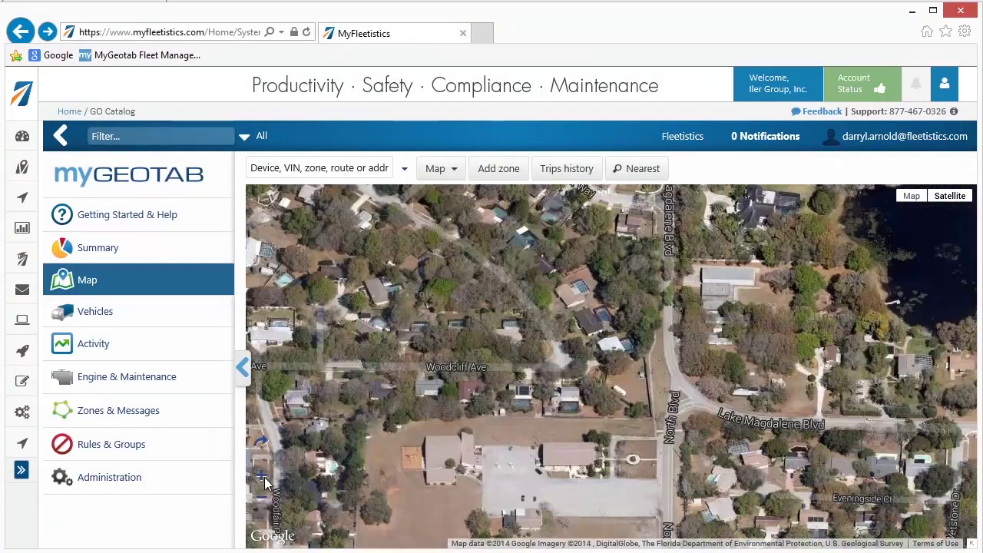
click(263, 478)
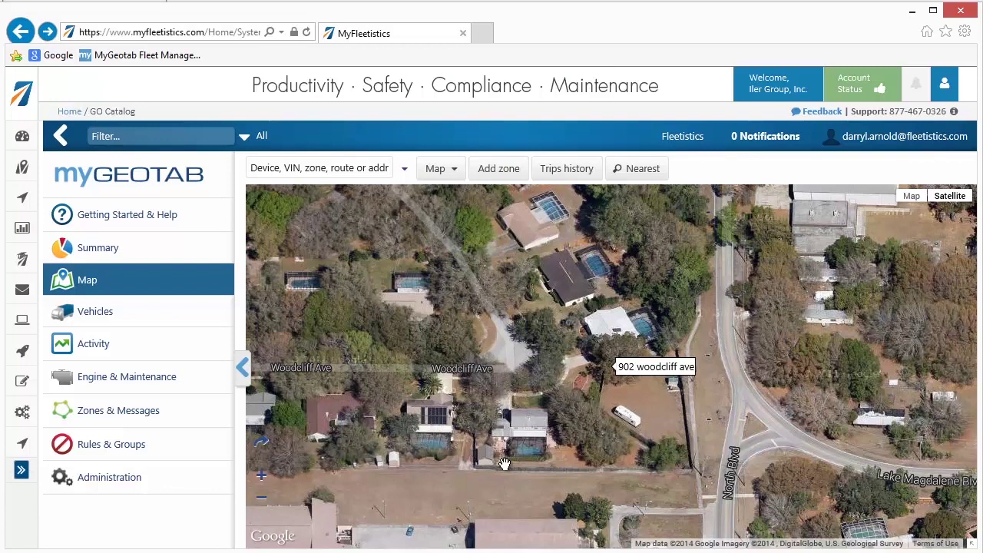
Trace a seven-corner zone polygon around the houses east of Woodcliff Ave.
click(500, 170)
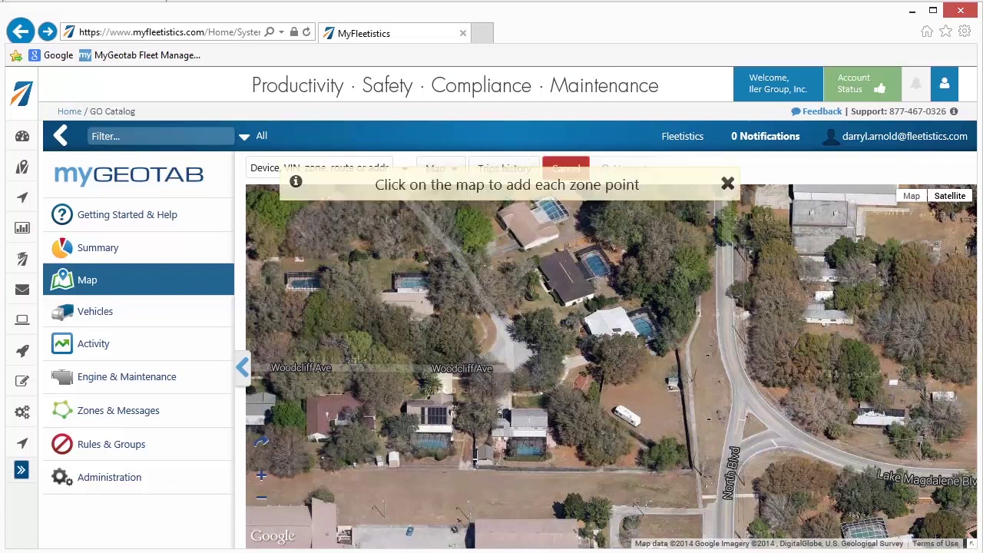
click(475, 467)
click(691, 467)
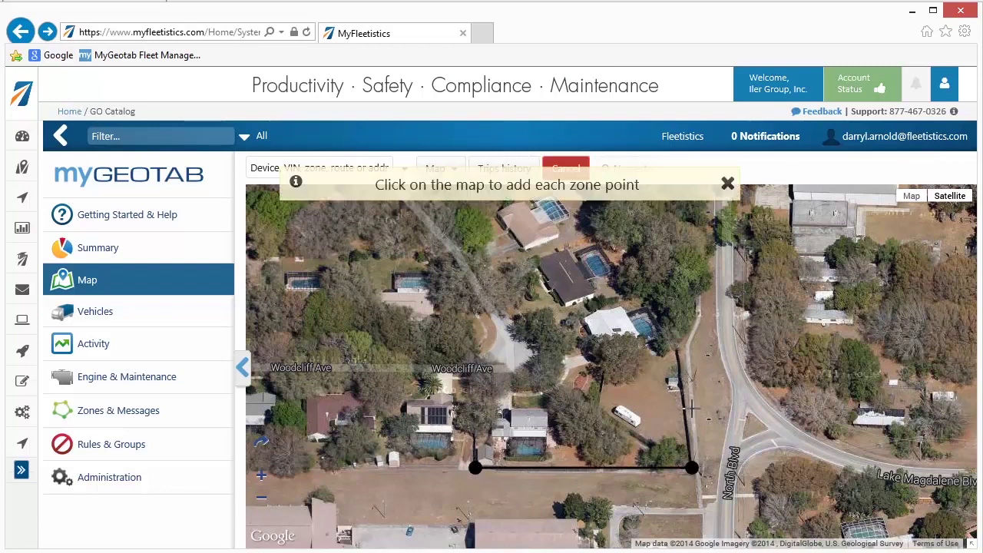
click(676, 333)
click(651, 280)
click(529, 317)
click(541, 355)
click(477, 372)
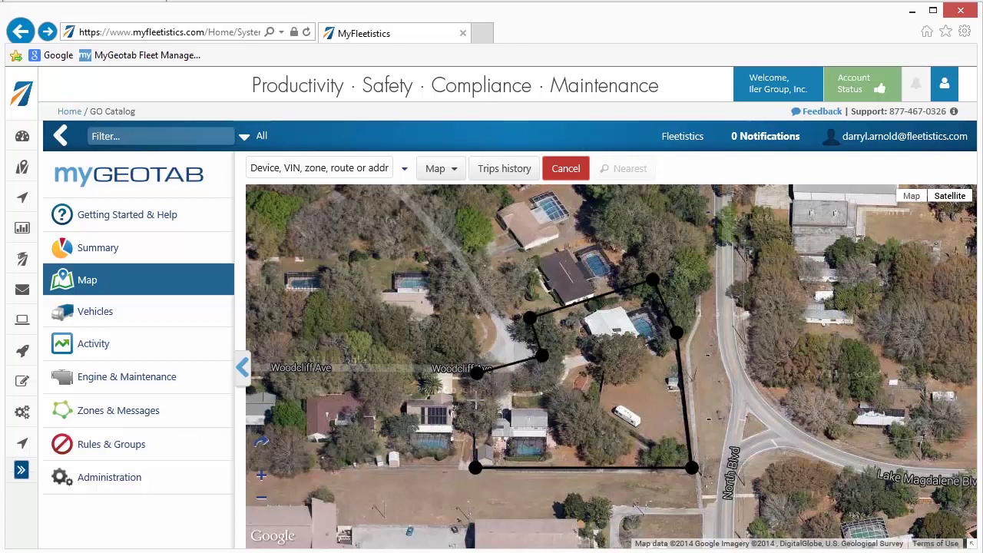
click(475, 467)
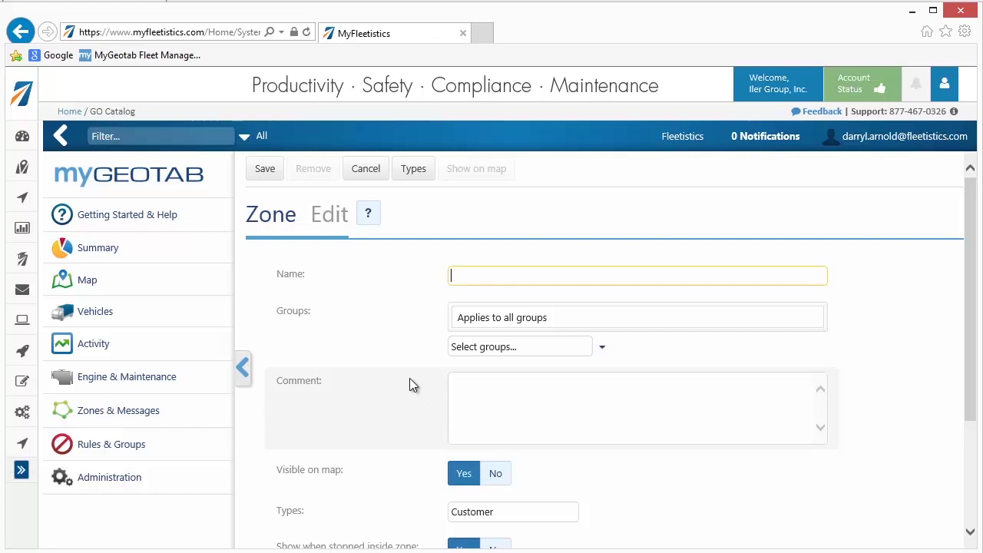
Name the zone 'Stop 1', leave its groups unchanged, and review the remaining options.
text(Stop 1)
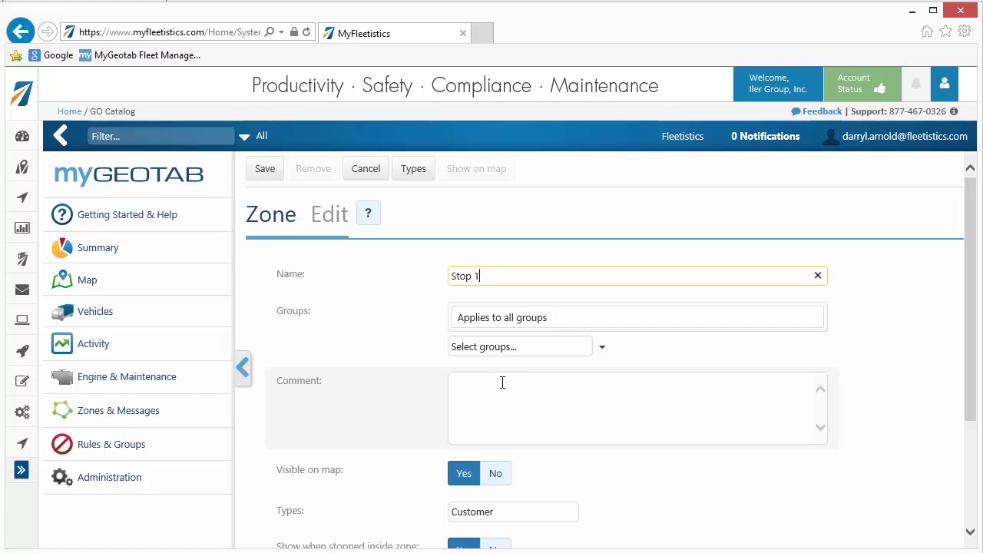
click(603, 349)
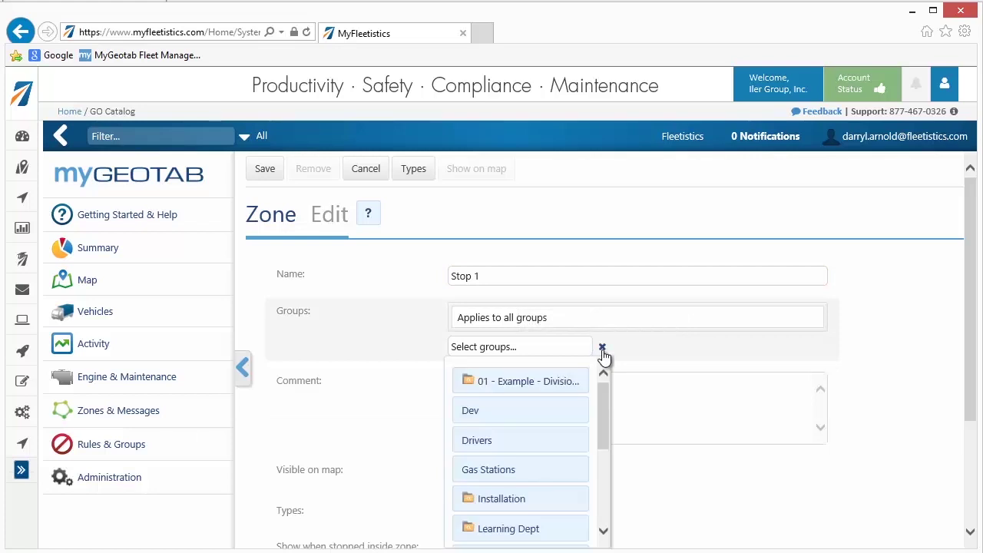
click(643, 357)
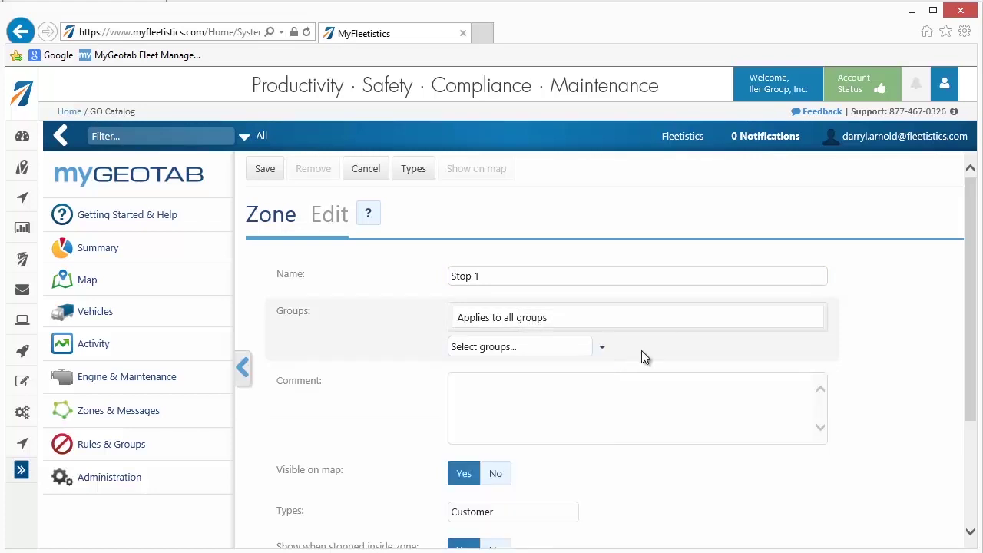
scroll(691, 391, down, 2)
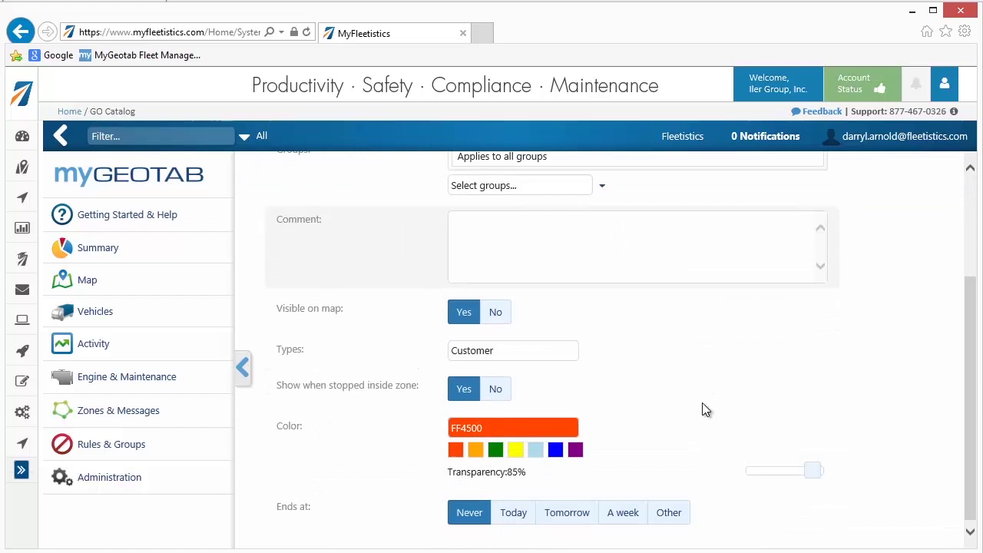
scroll(702, 403, up, 2)
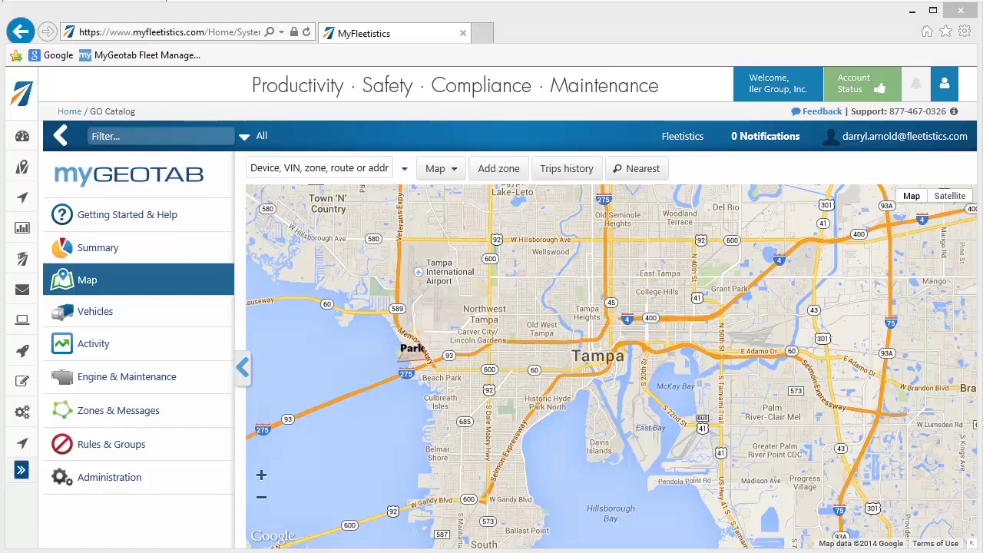
Open the Rules list under Rules & Groups in the sidebar.
click(171, 451)
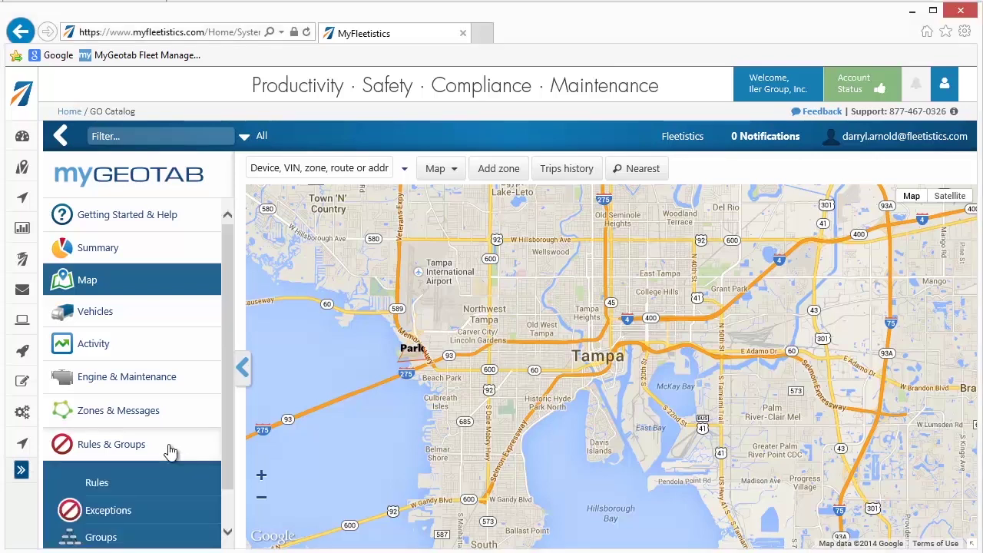
click(164, 485)
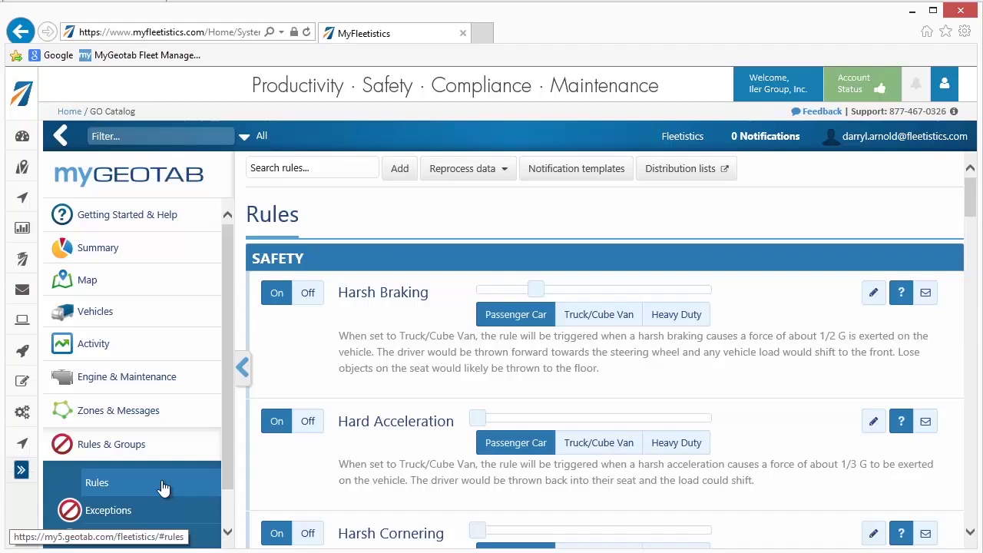
Set the Speeding rule threshold to 5 mph over the posted limit.
scroll(340, 489, down, 6)
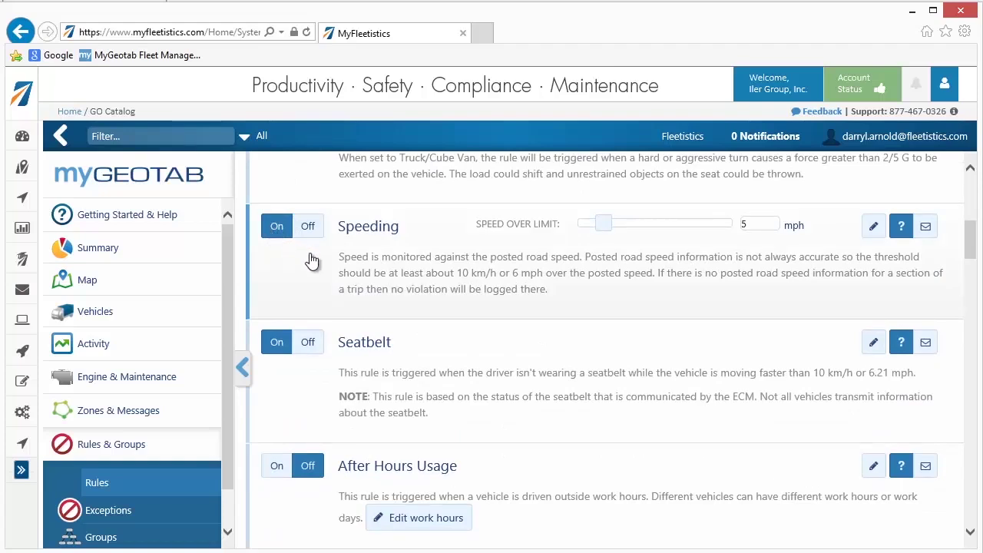
click(605, 227)
drag(605, 228, 622, 231)
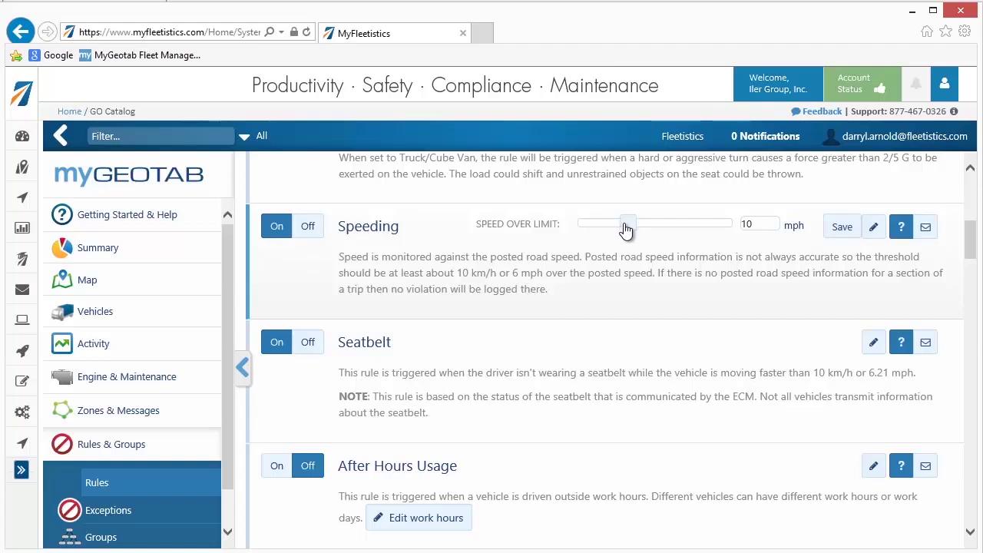
double_click(764, 226)
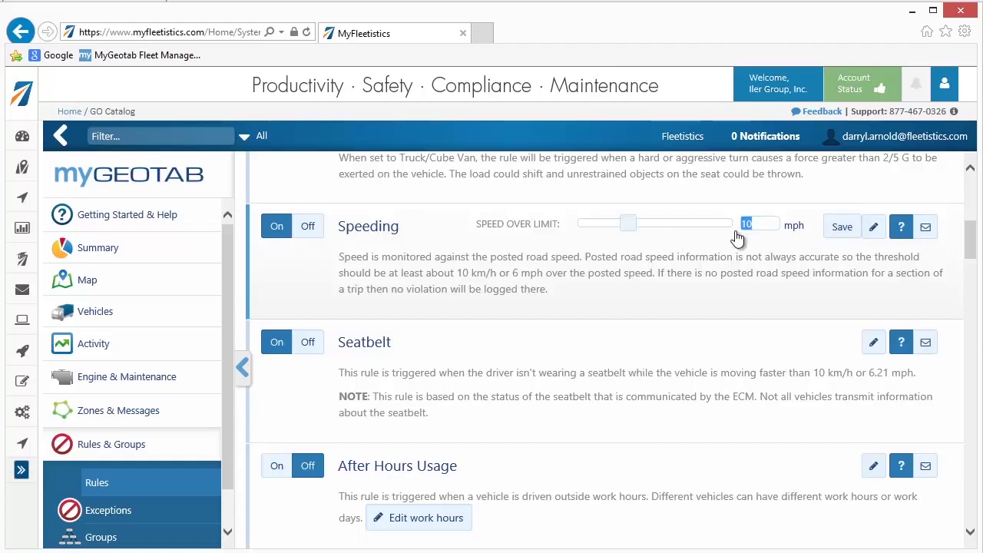
text(5)
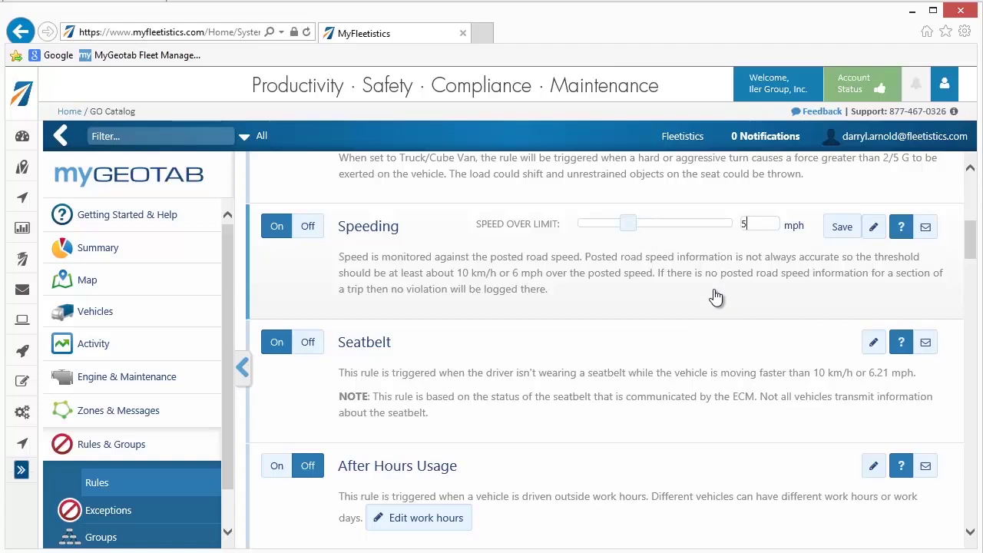
key(Return)
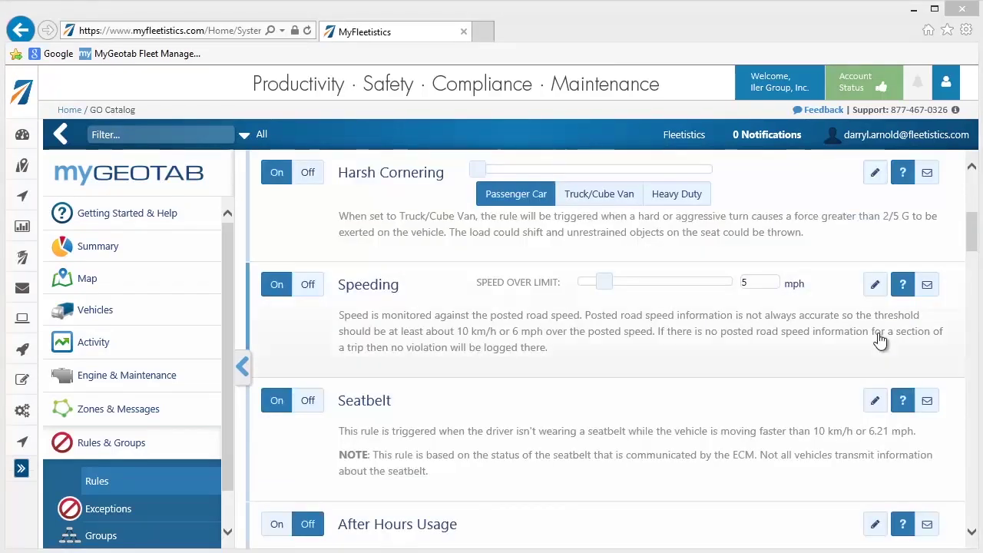
Add a staff e-mail address as a notification recipient for the Speeding rule.
click(928, 293)
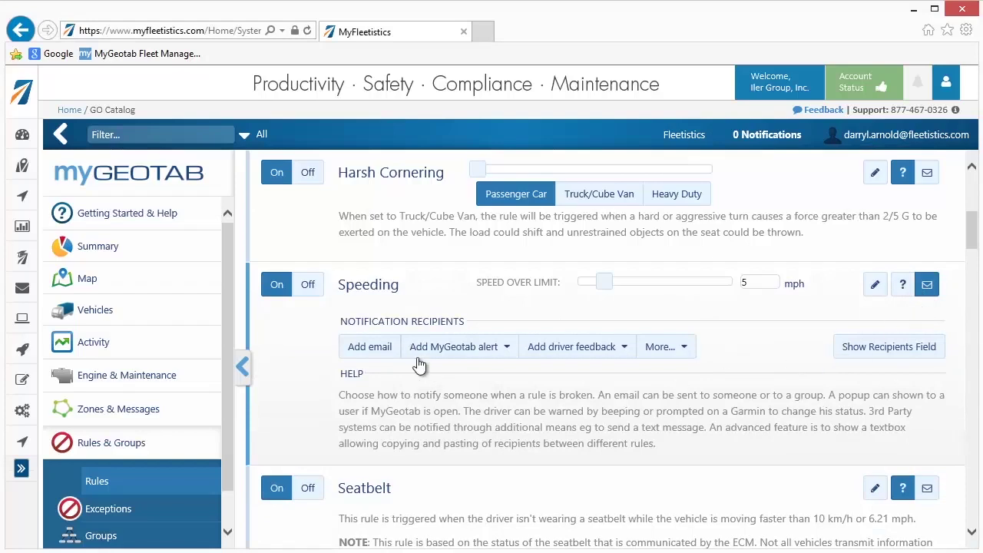
click(364, 350)
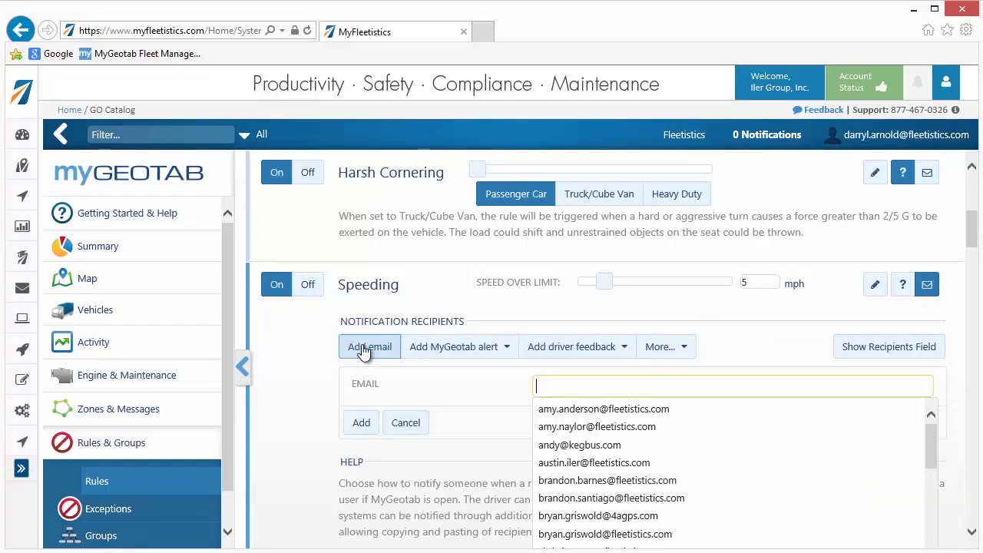
scroll(560, 465, down, 2)
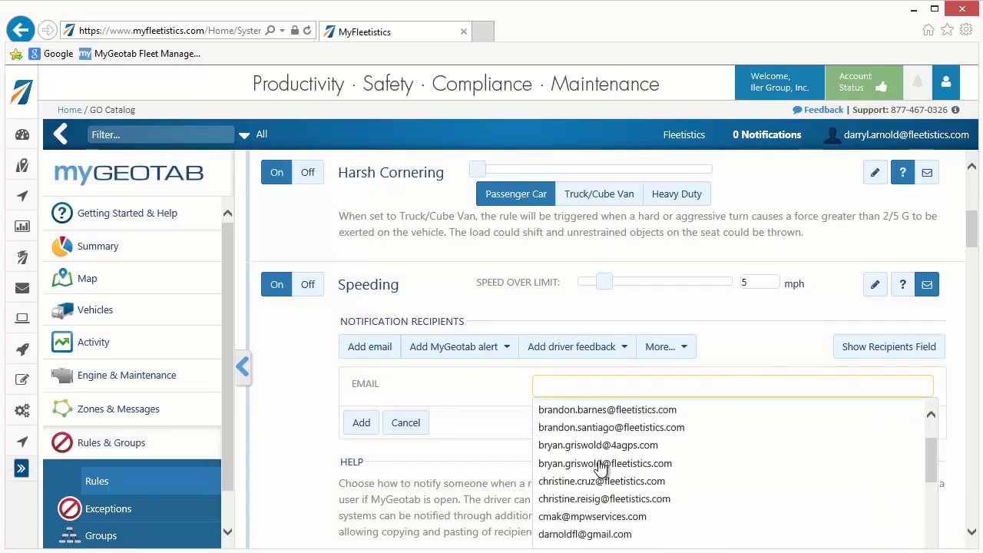
click(607, 482)
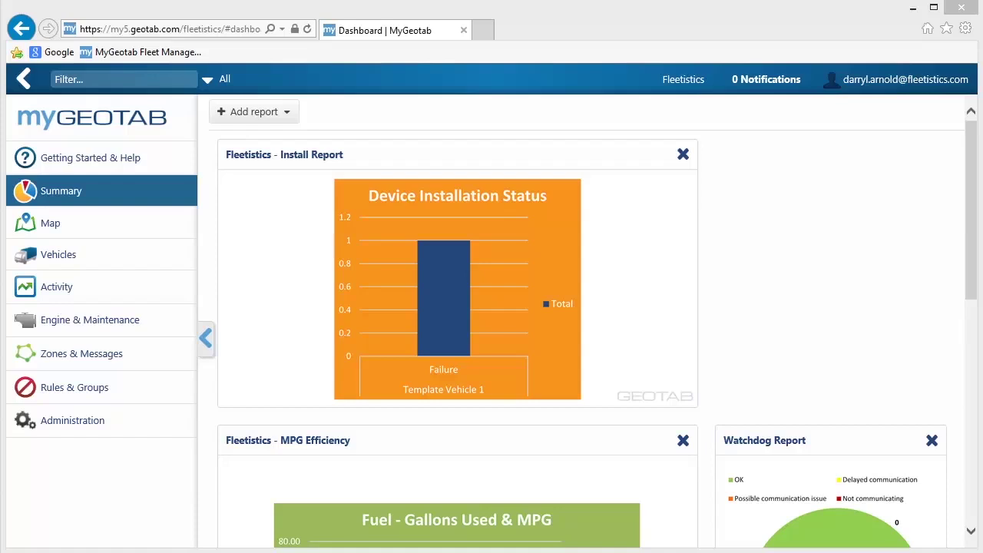
On the live map, try the Route 12 - SB and Route 3 - EI-N vehicles, then show only Route 5.
click(82, 230)
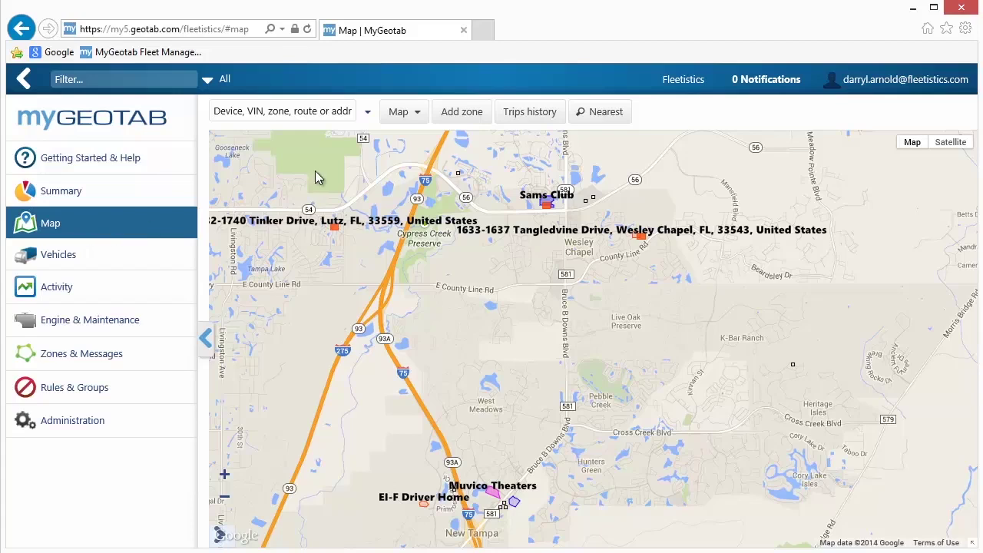
click(368, 115)
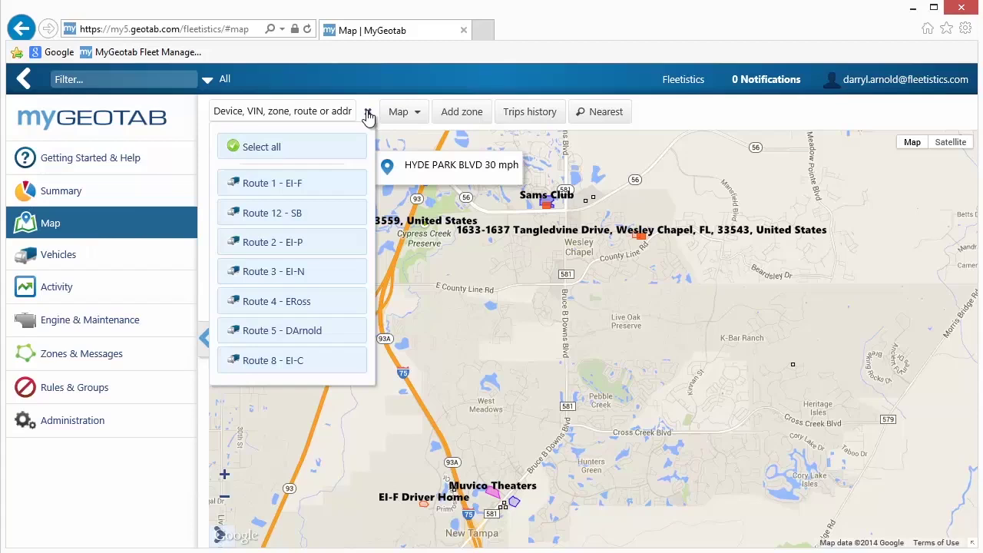
click(322, 331)
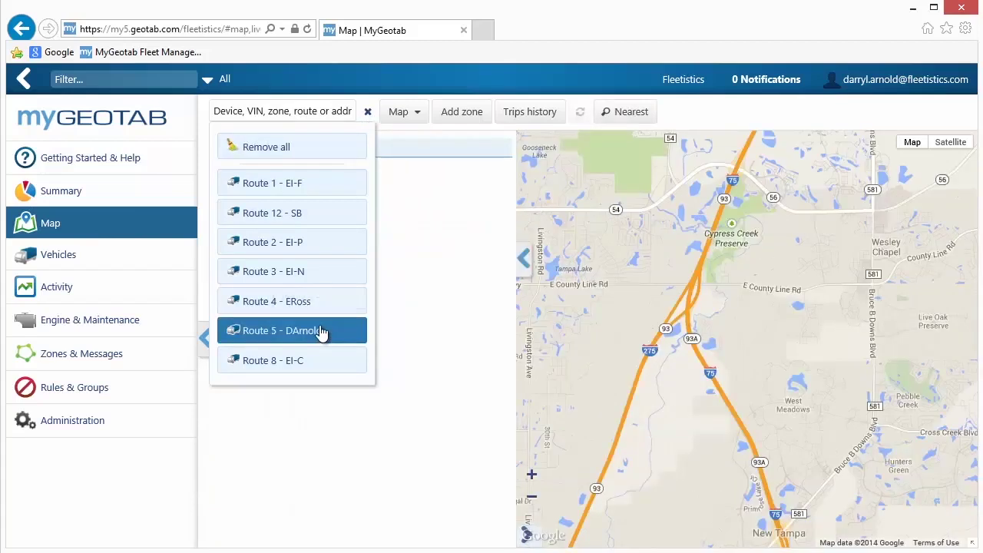
click(321, 217)
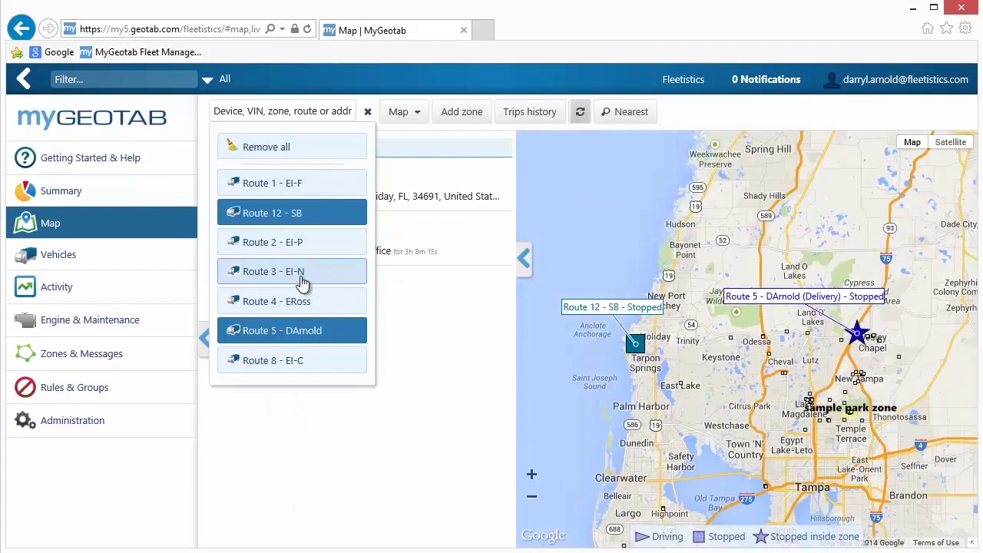
click(301, 283)
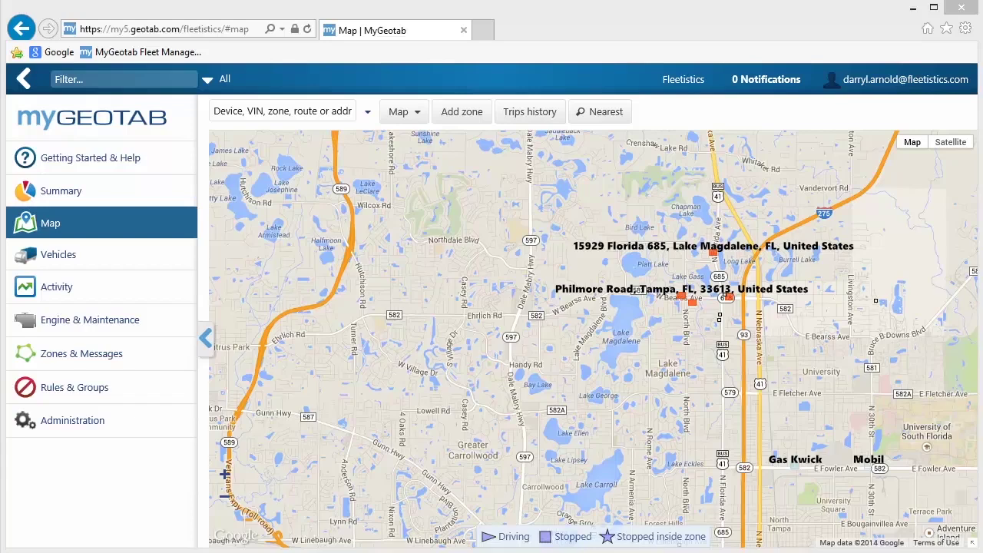
click(367, 112)
click(312, 330)
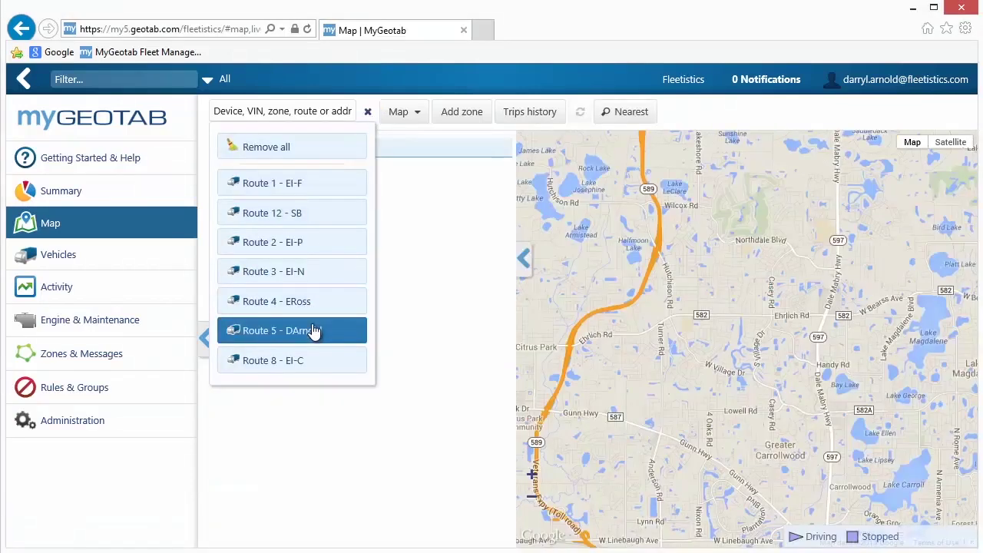